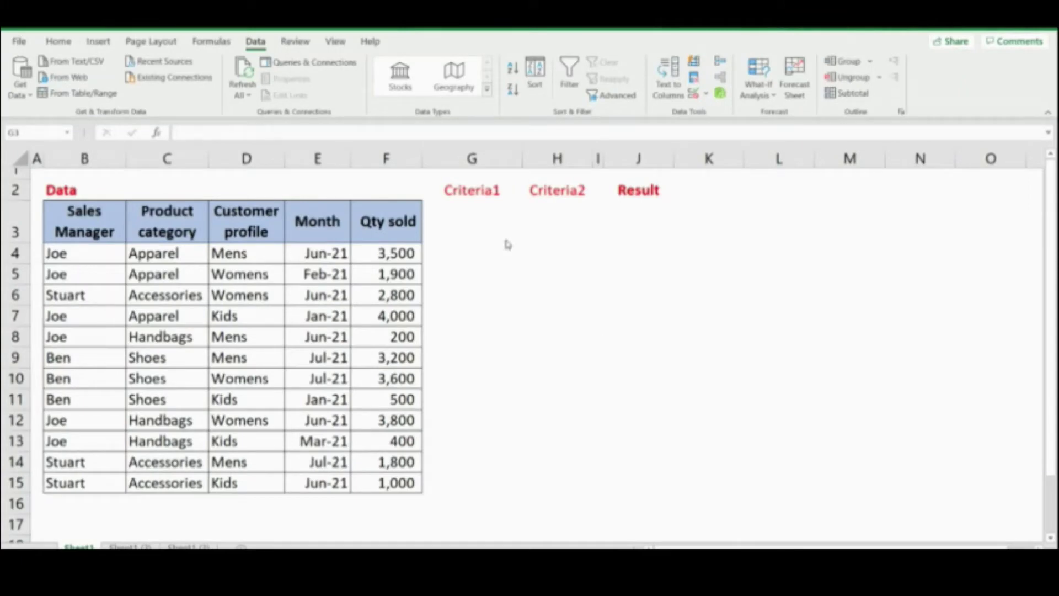
- Point out the Data table by selecting the whole sales table, then deselect it
{"action": "left_click", "coordinate": [451, 210]}
{"action": "left_click", "coordinate": [80, 190]}
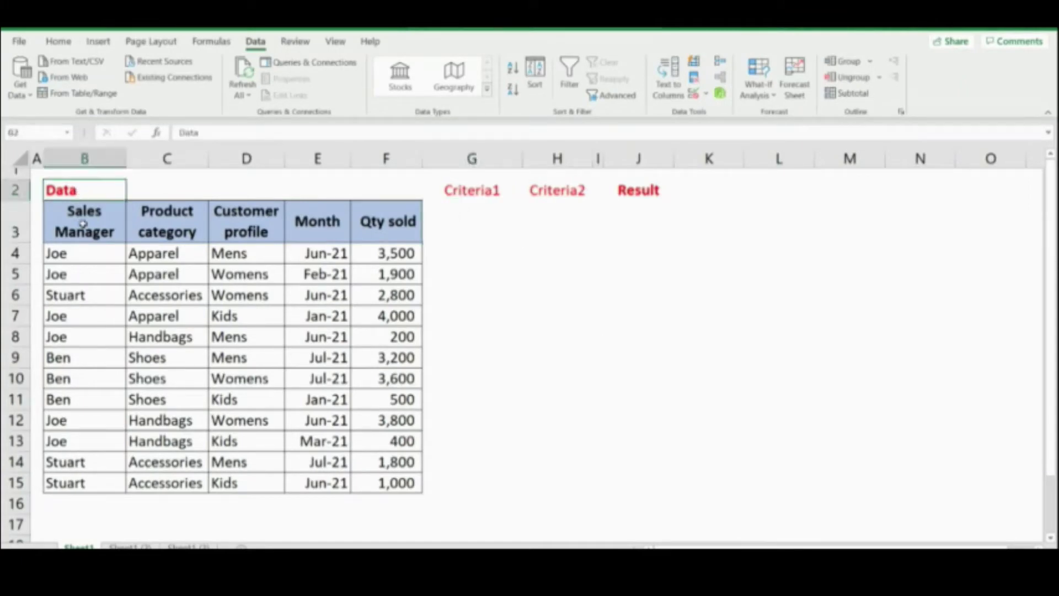
{"action": "left_click", "coordinate": [88, 222]}
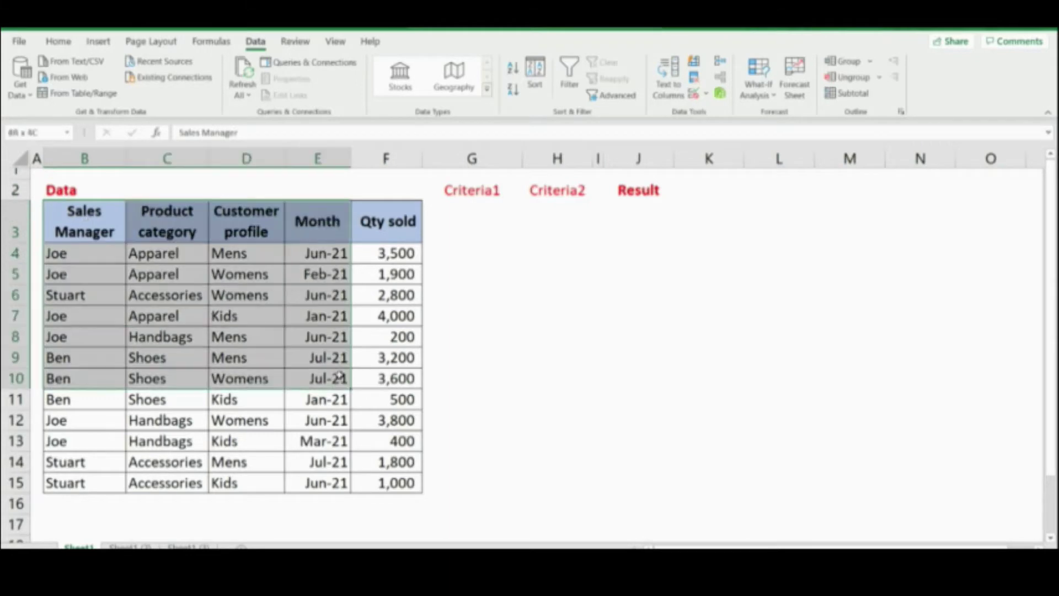
{"action": "left_click_drag", "start_coordinate": [87, 222], "coordinate": [391, 478]}
{"action": "left_click", "coordinate": [380, 429]}
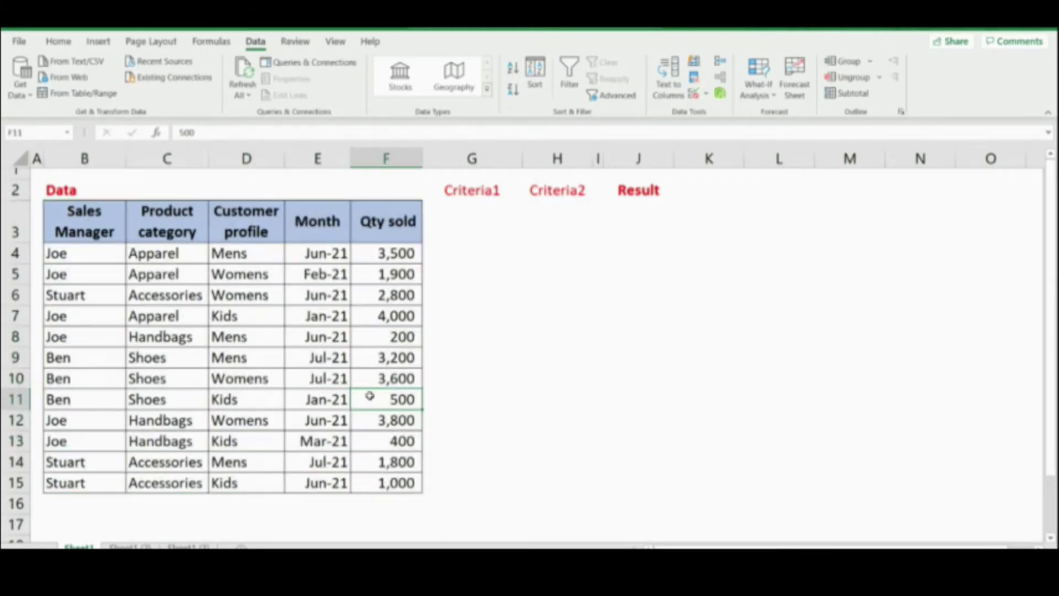
{"action": "left_click", "coordinate": [68, 211]}
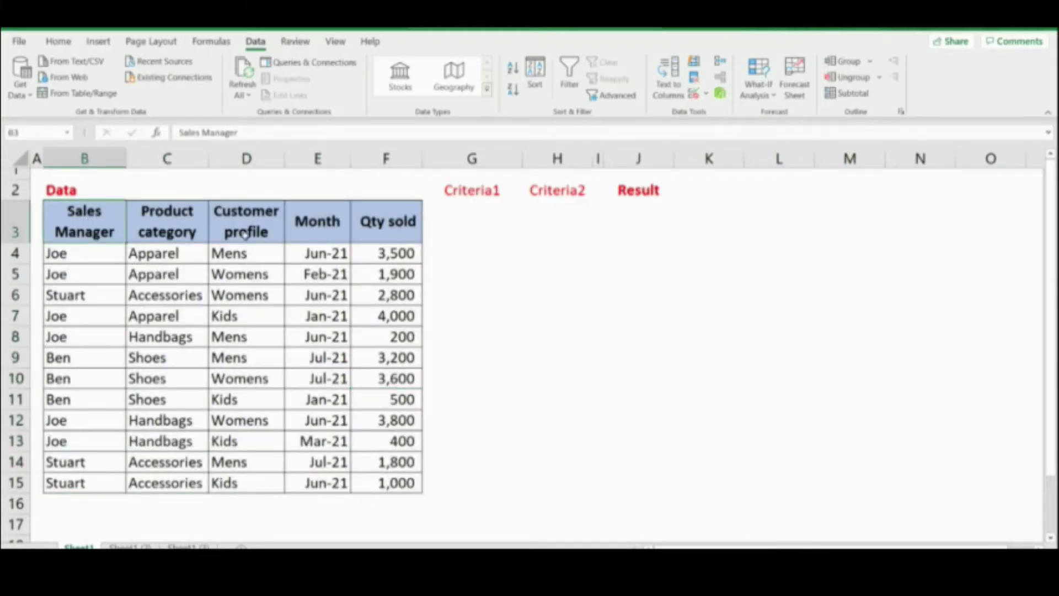
{"action": "left_click_drag", "start_coordinate": [83, 223], "coordinate": [386, 399]}
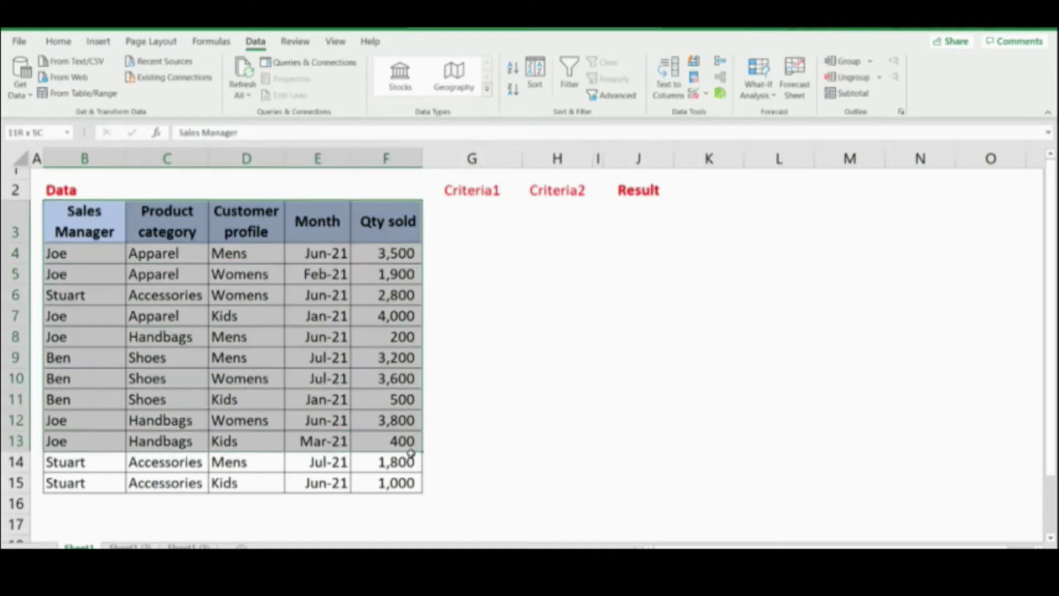
{"action": "left_click", "coordinate": [462, 224]}
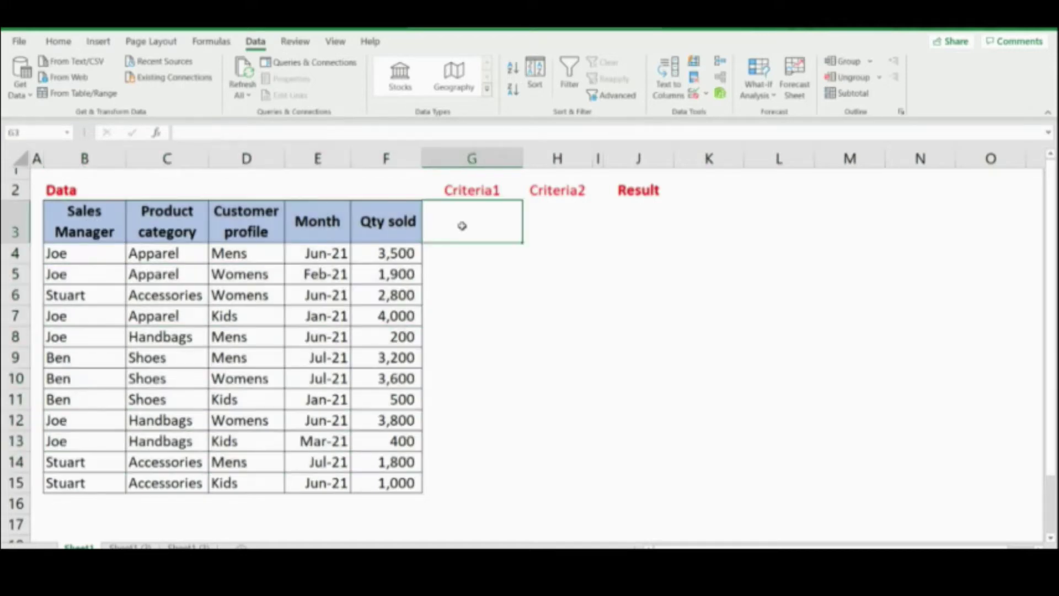
- Copy the Month and Qty sold headers into G3 and H3 under Criteria1 and Criteria2
{"action": "left_click", "coordinate": [325, 223]}
{"action": "left_click", "coordinate": [465, 228]}
{"action": "type", "text": "Month"}
{"action": "left_click", "coordinate": [402, 248]}
{"action": "left_click", "coordinate": [391, 217]}
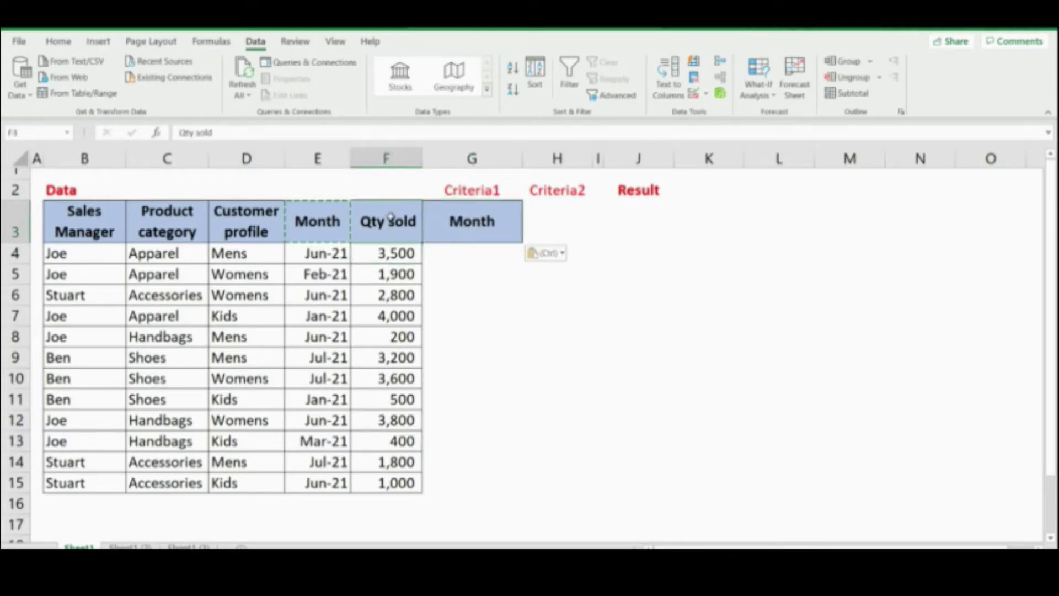
{"action": "key", "text": "ctrl+c"}
{"action": "left_click", "coordinate": [546, 219]}
{"action": "key", "text": "ctrl+v"}
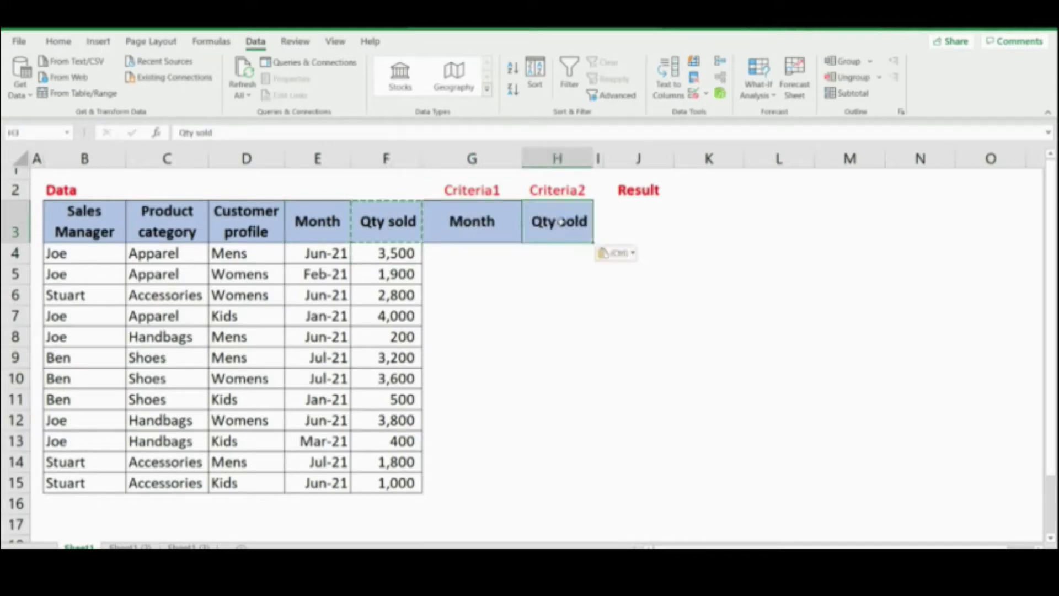
- Enter <=31/03/2021 under Month in G4 and >=2000 under Qty sold in H4
{"action": "left_click", "coordinate": [510, 260]}
{"action": "left_click", "coordinate": [473, 289]}
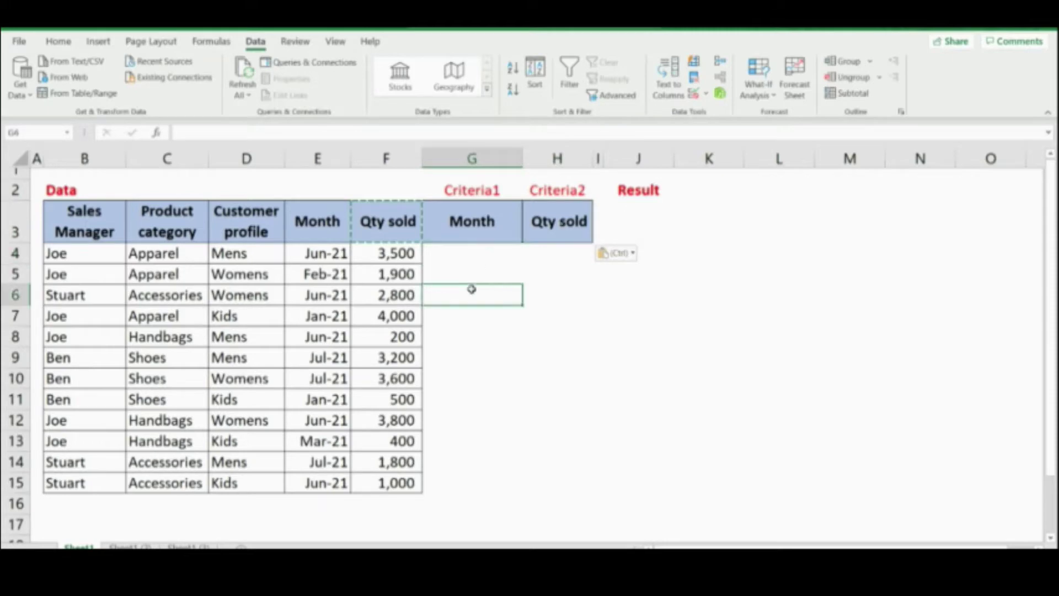
{"action": "left_click", "coordinate": [475, 256]}
{"action": "type", "text": "<"}
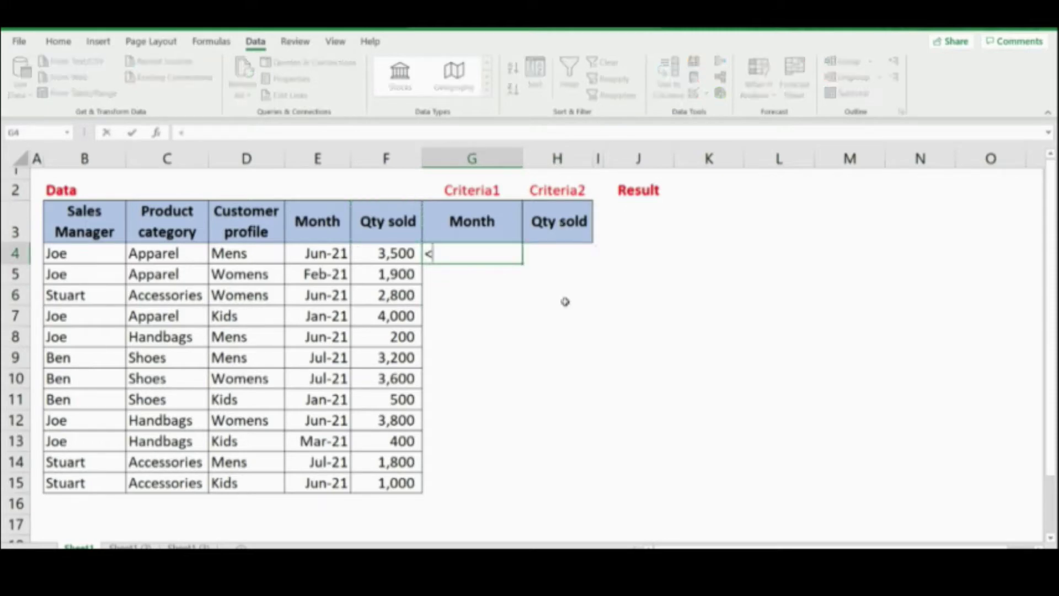
{"action": "type", "text": "=31/0"}
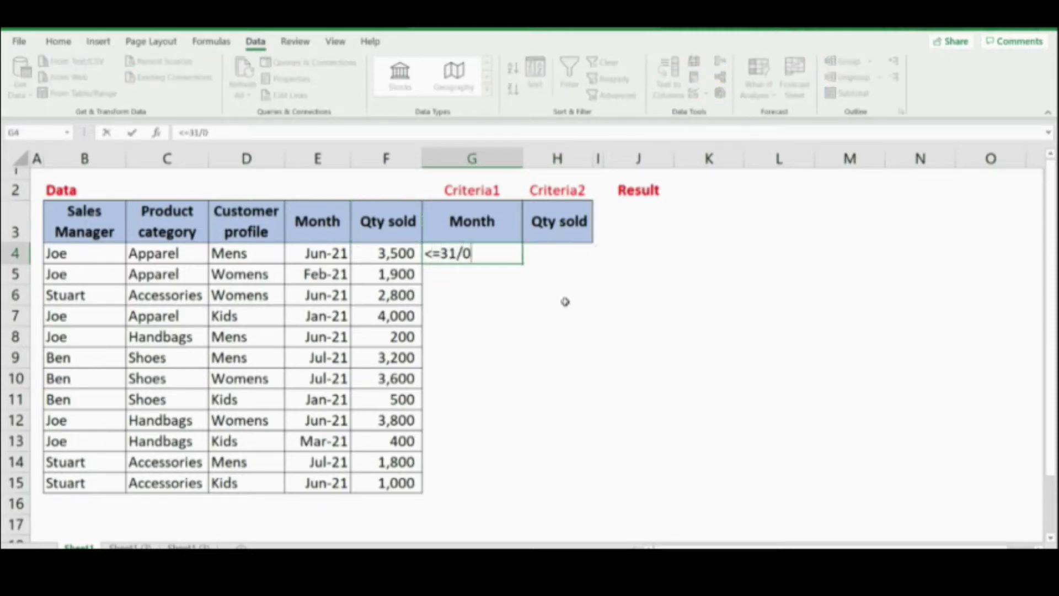
{"action": "type", "text": "3/2021"}
{"action": "key", "text": "Return"}
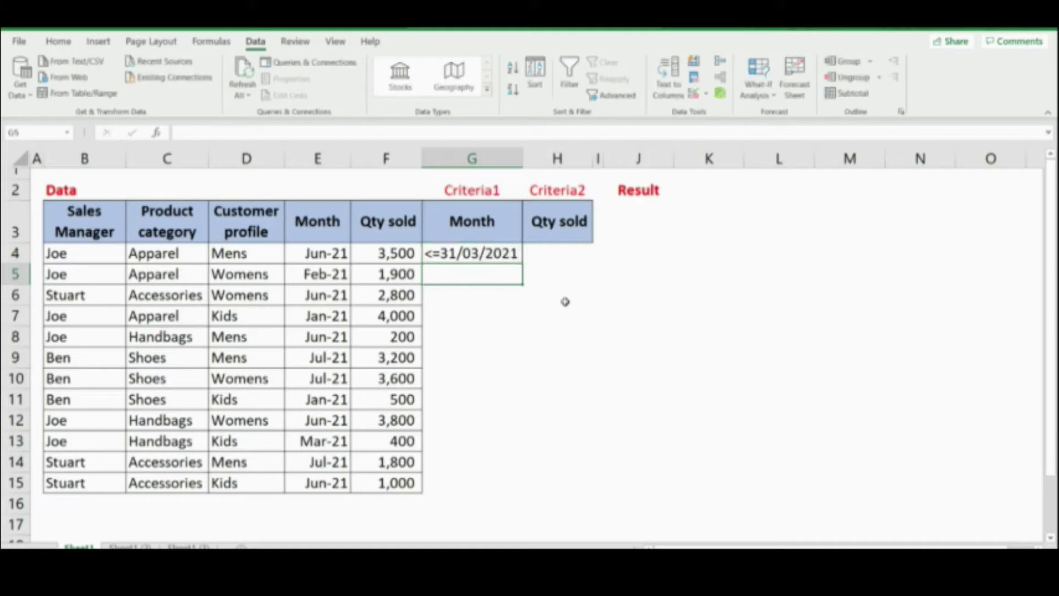
{"action": "key", "text": "Up"}
{"action": "key", "text": "Right"}
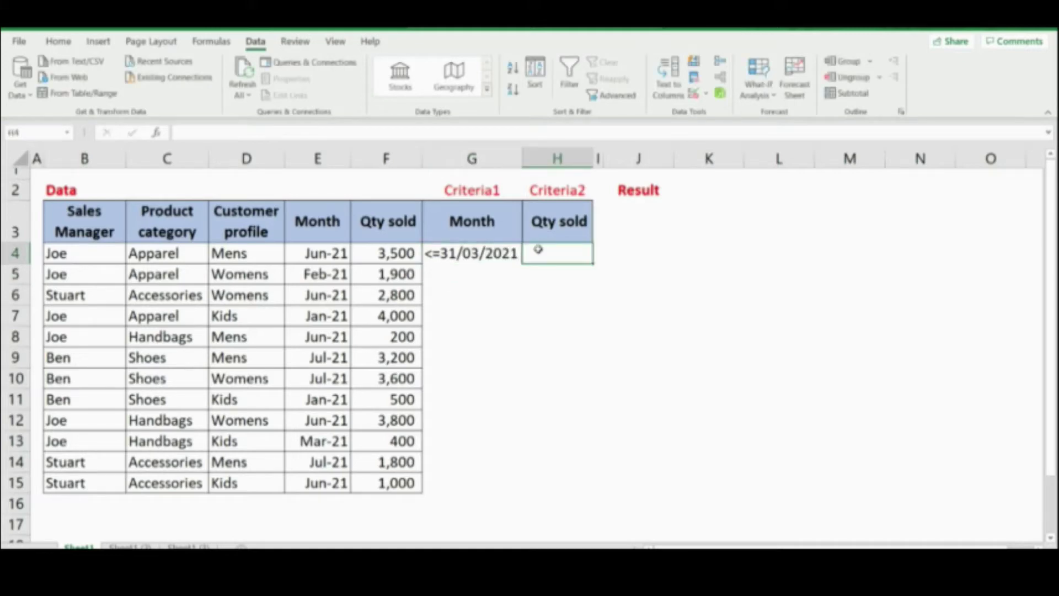
{"action": "type", "text": ">="}
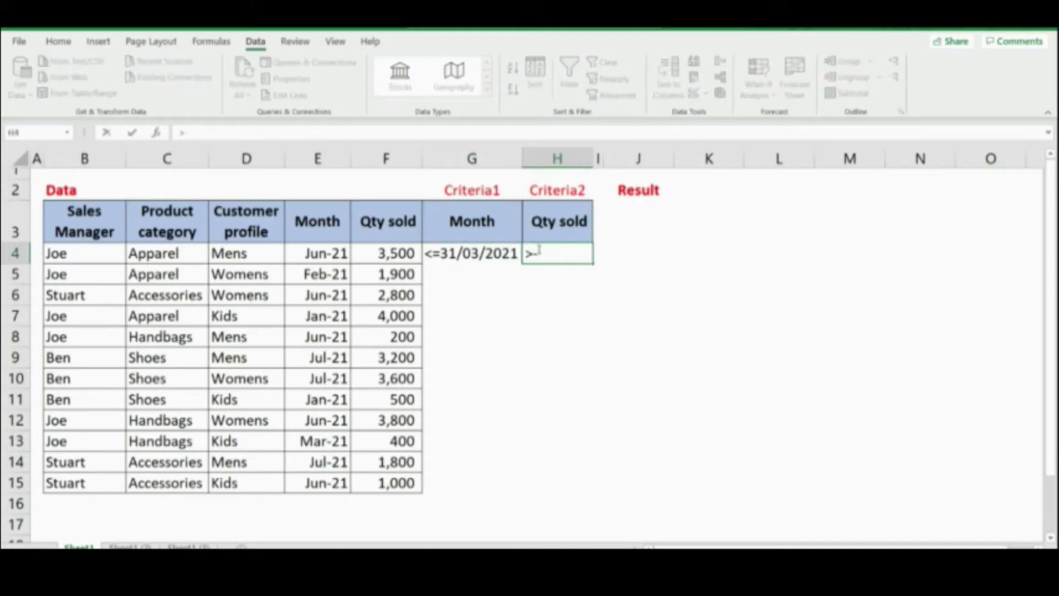
{"action": "type", "text": "2"}
{"action": "type", "text": "000"}
{"action": "key", "text": "Return"}
{"action": "left_click", "coordinate": [488, 278]}
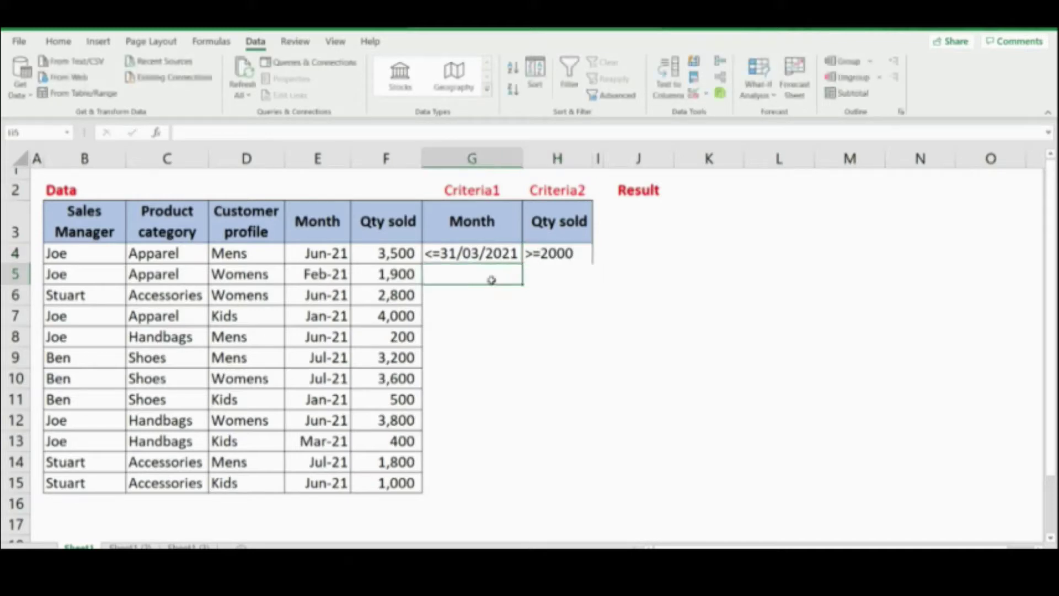
{"action": "left_click", "coordinate": [472, 252]}
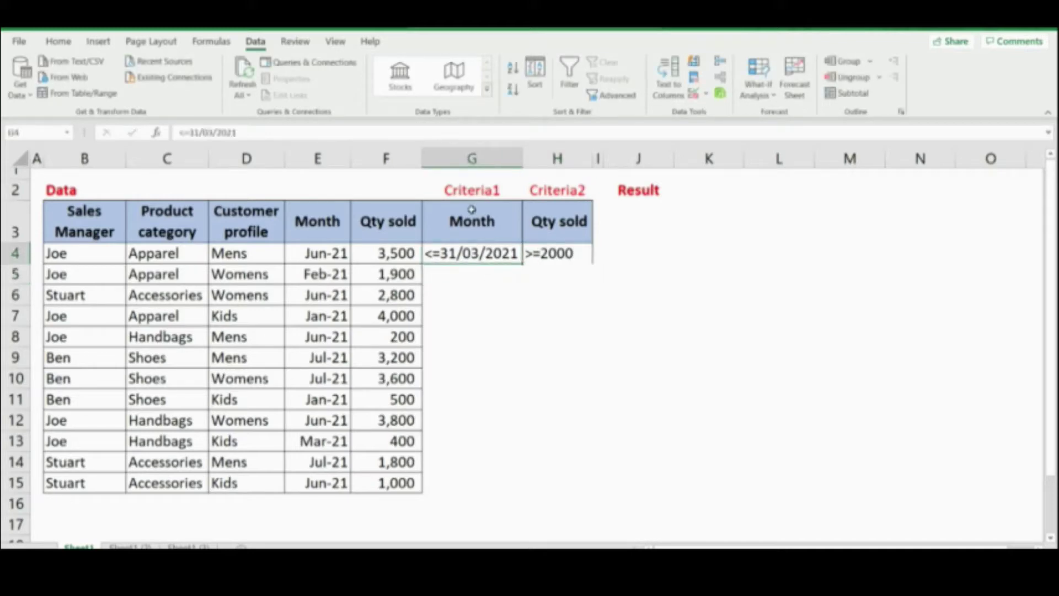
{"action": "left_click", "coordinate": [383, 313]}
- Advanced-filter B3:F15 in place with criteria G3:H4, leaving only the Jan-21 Apparel Kids 4,000 row
{"action": "left_click_drag", "start_coordinate": [64, 221], "coordinate": [390, 483]}
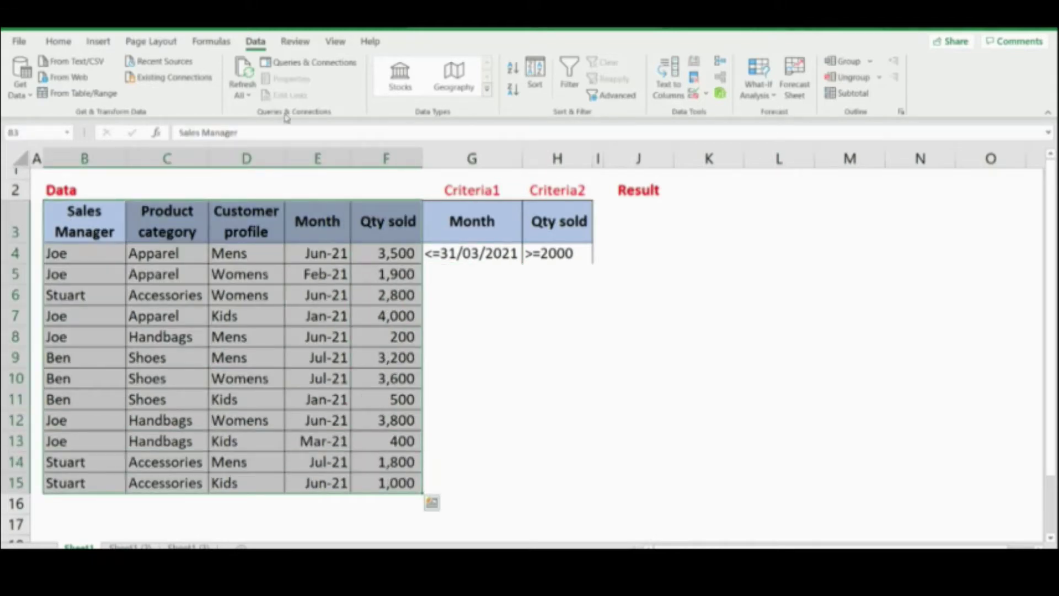
{"action": "left_click", "coordinate": [612, 95]}
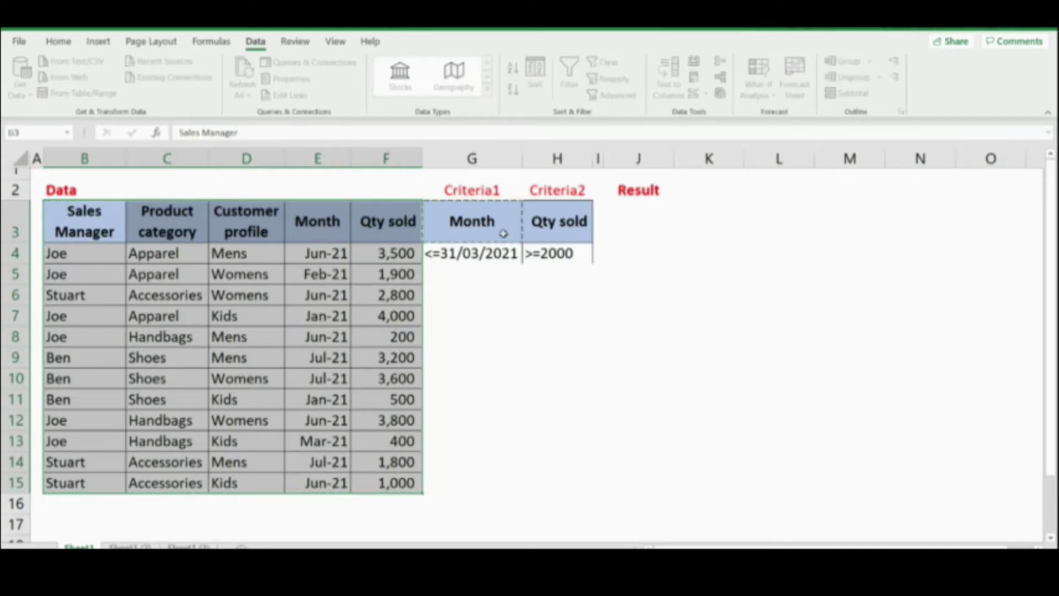
{"action": "left_click_drag", "start_coordinate": [502, 231], "coordinate": [541, 254]}
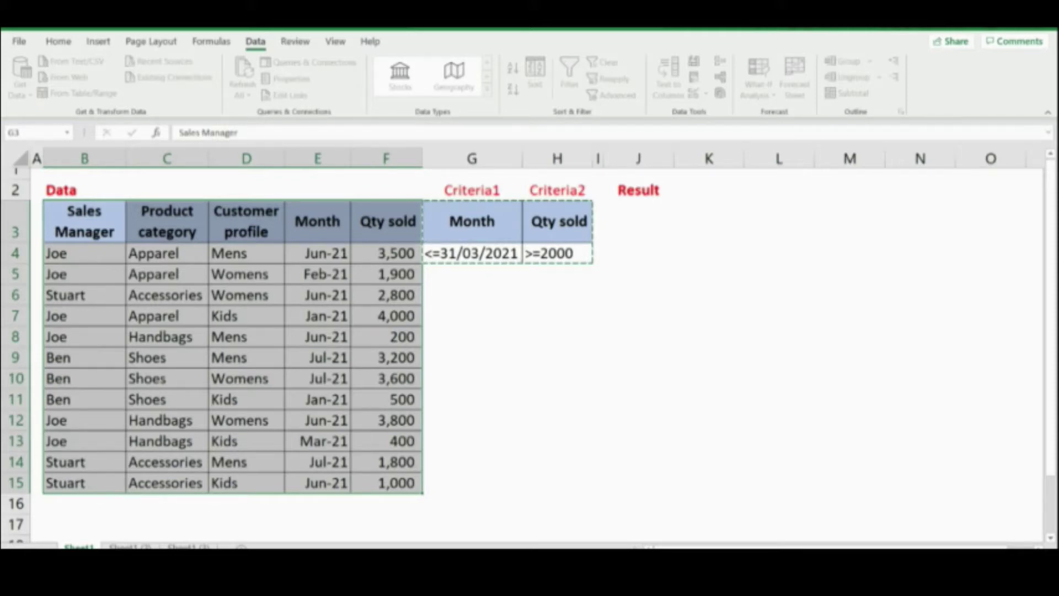
{"action": "left_click", "coordinate": [457, 295]}
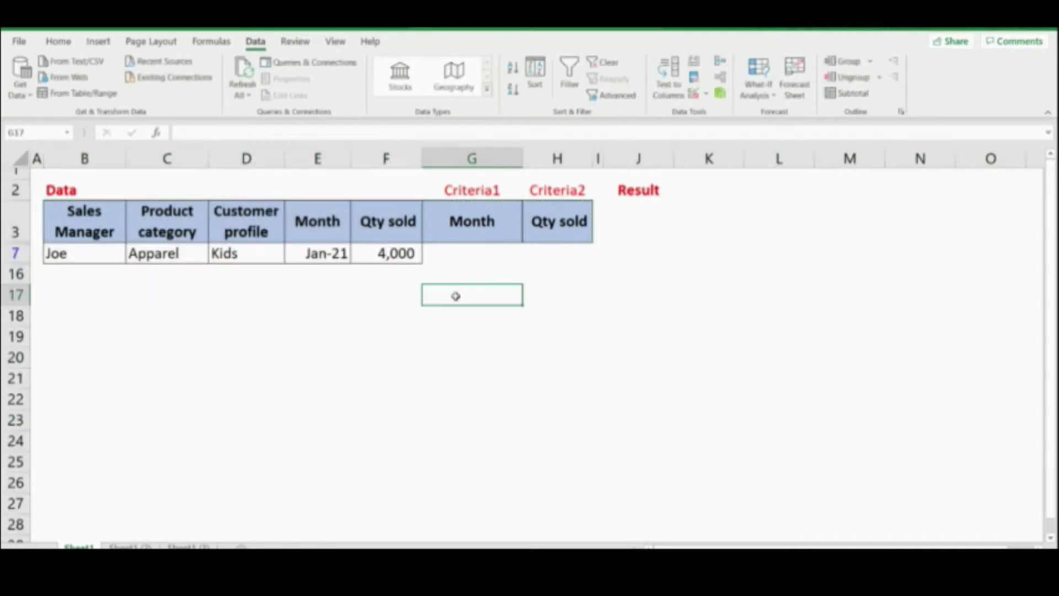
- Check the remaining filtered row, then clear the filter so all twelve rows return
{"action": "left_click", "coordinate": [338, 254]}
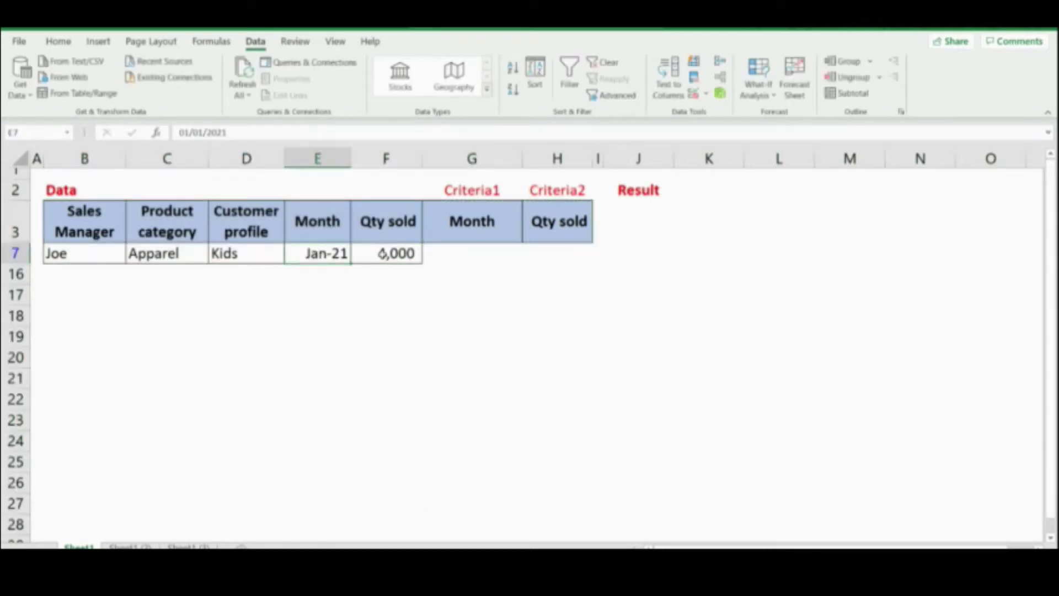
{"action": "left_click", "coordinate": [381, 253]}
{"action": "left_click", "coordinate": [144, 251]}
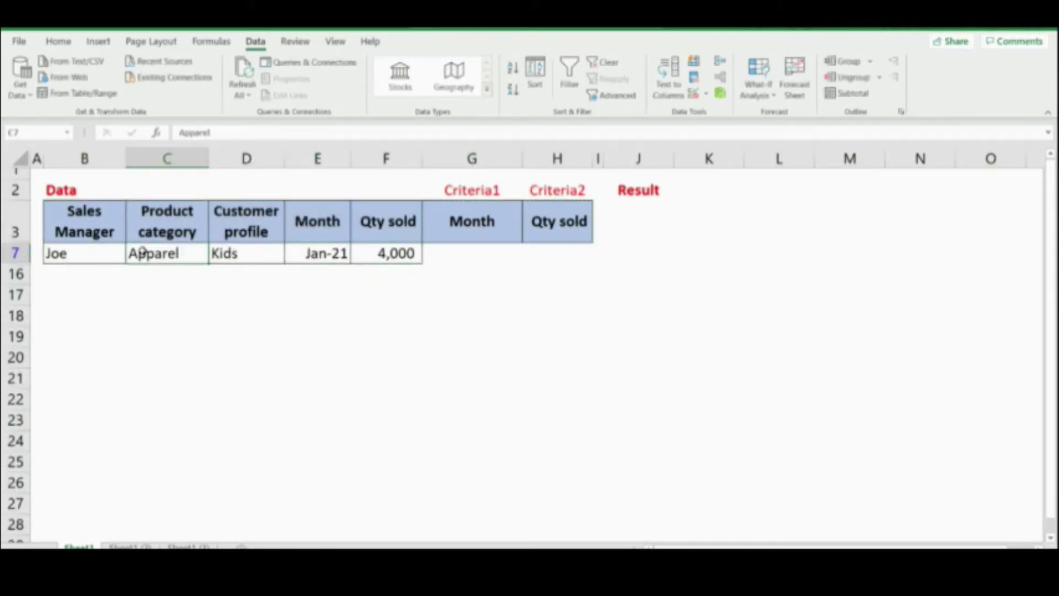
{"action": "left_click", "coordinate": [85, 228]}
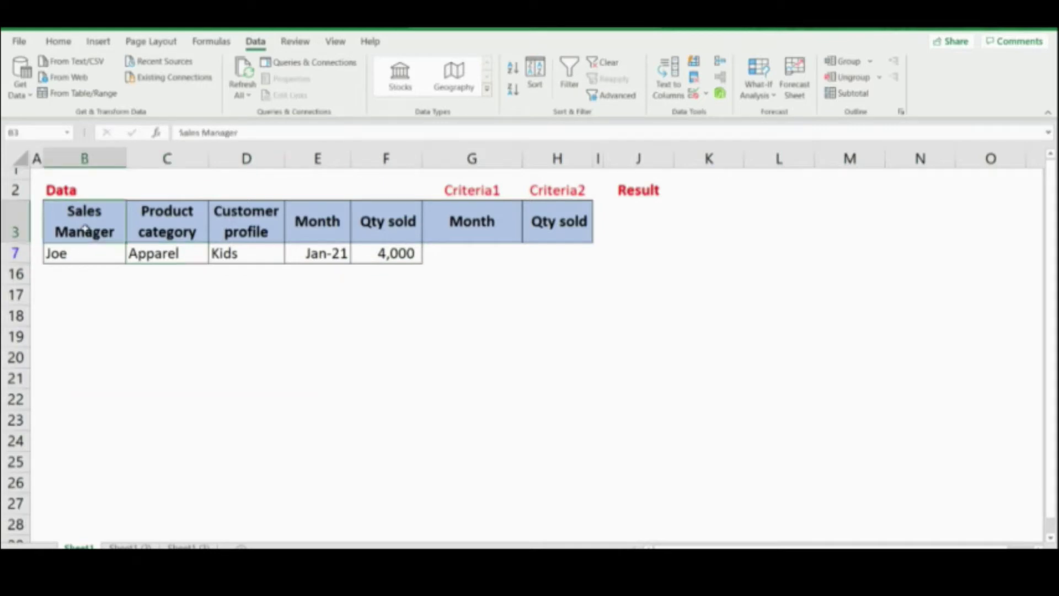
{"action": "key", "text": "alt+a"}
{"action": "key", "text": "c"}
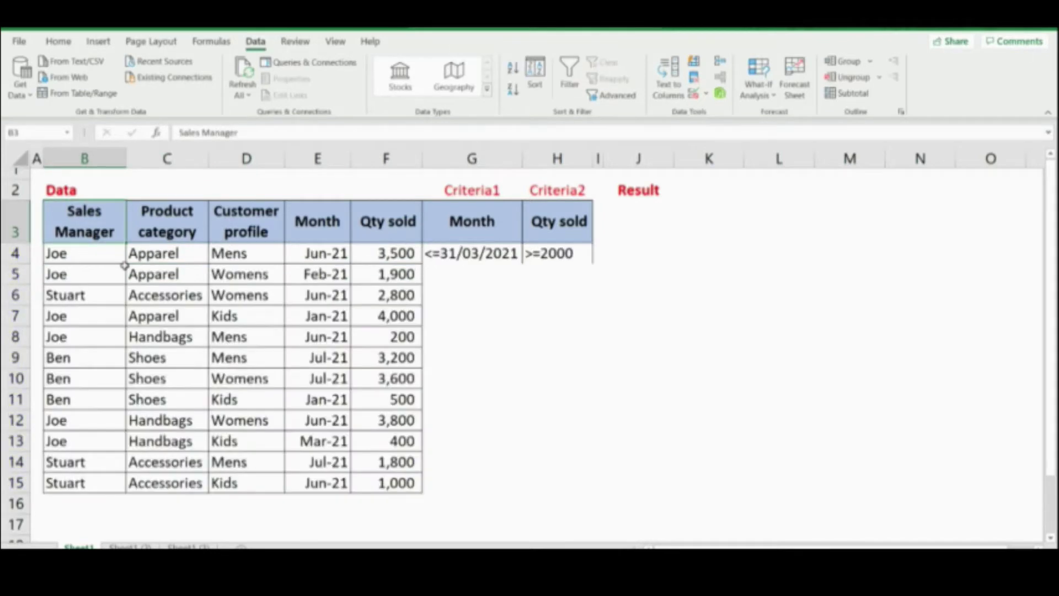
- Select the criteria block G3:H4 and delete its headers and conditions
{"action": "left_click", "coordinate": [260, 247]}
{"action": "left_click", "coordinate": [500, 277]}
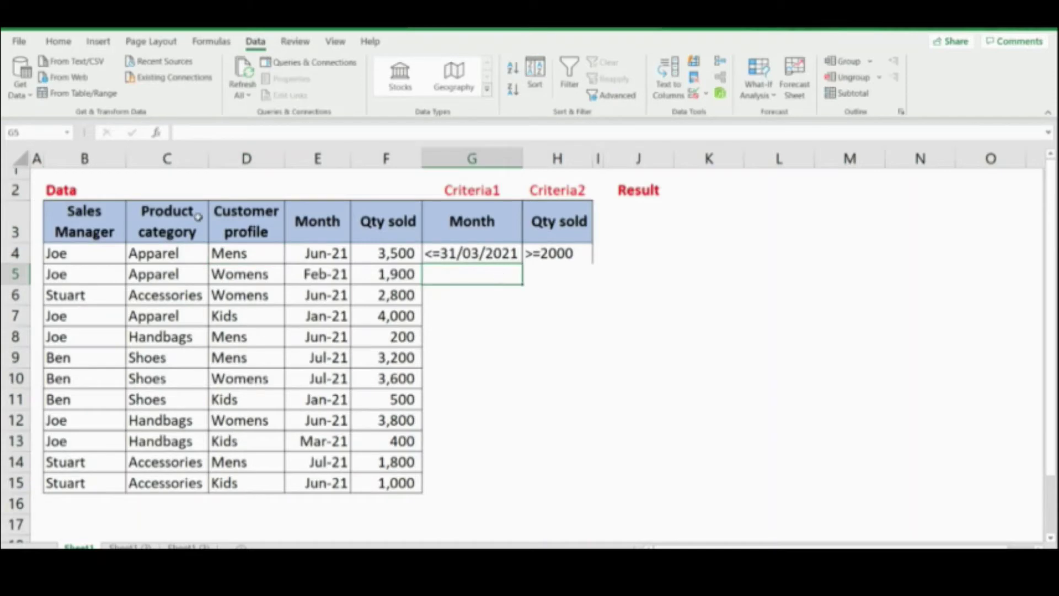
{"action": "left_click", "coordinate": [91, 216]}
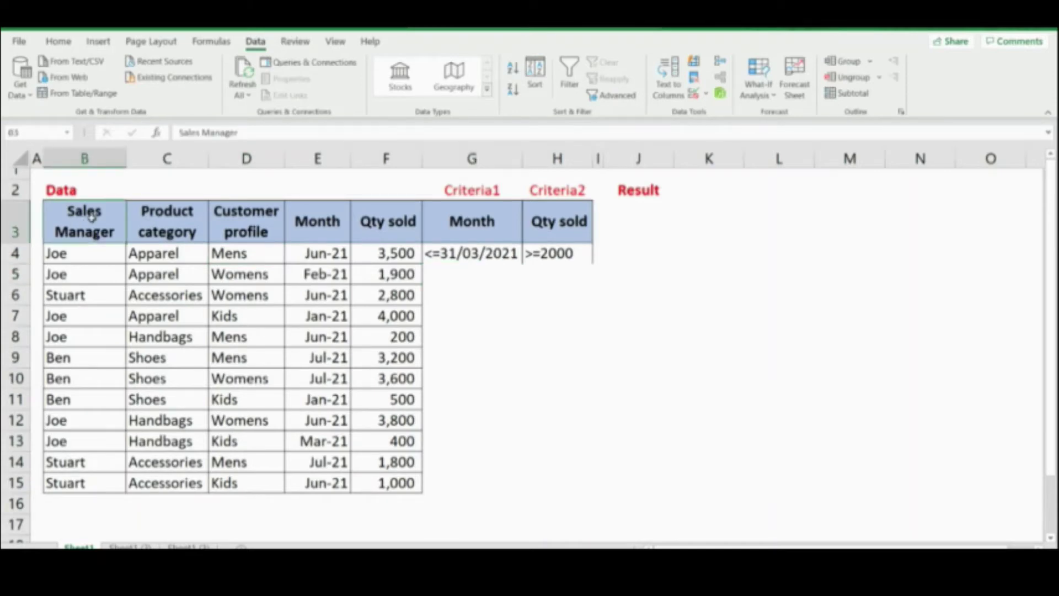
{"action": "left_click", "coordinate": [470, 269]}
{"action": "left_click", "coordinate": [484, 223]}
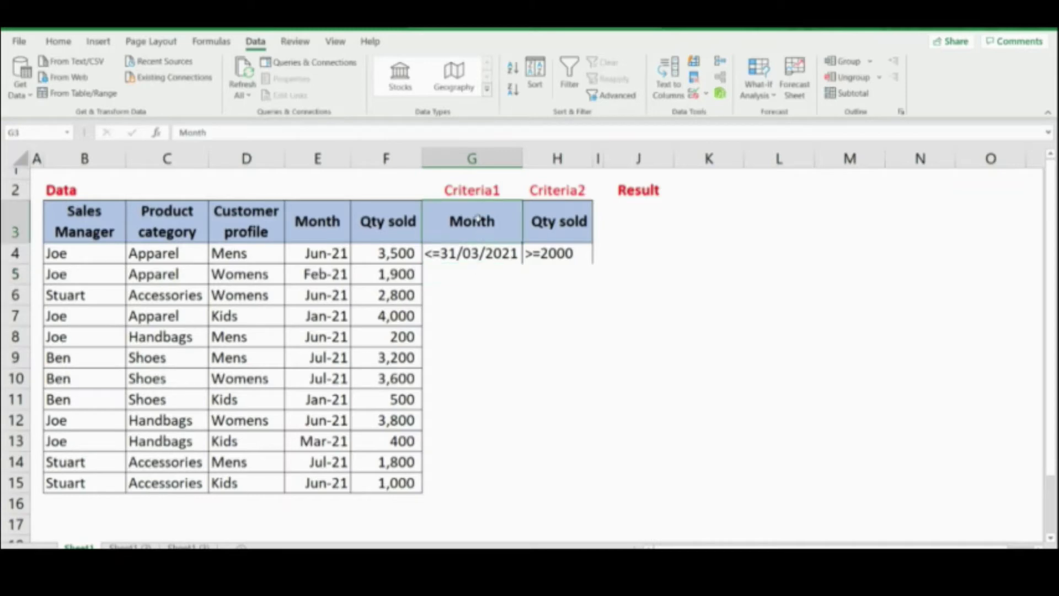
{"action": "left_click_drag", "start_coordinate": [471, 223], "coordinate": [549, 253]}
{"action": "left_click", "coordinate": [544, 255]}
{"action": "mouse_move", "coordinate": [491, 231]}
{"action": "left_mouse_down"}
{"action": "mouse_move", "coordinate": [499, 251]}
{"action": "mouse_move", "coordinate": [532, 254]}
{"action": "left_mouse_up"}
{"action": "key", "text": "Delete"}
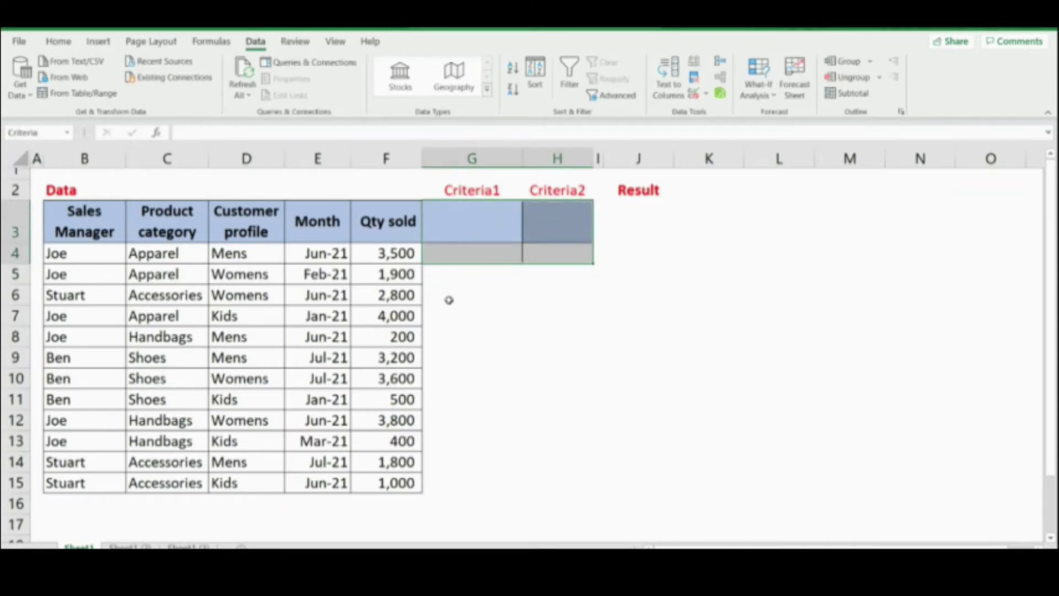
- Copy Product category into G3 and Accessories into G4, then select the sales table B3:F15
{"action": "left_click", "coordinate": [473, 218]}
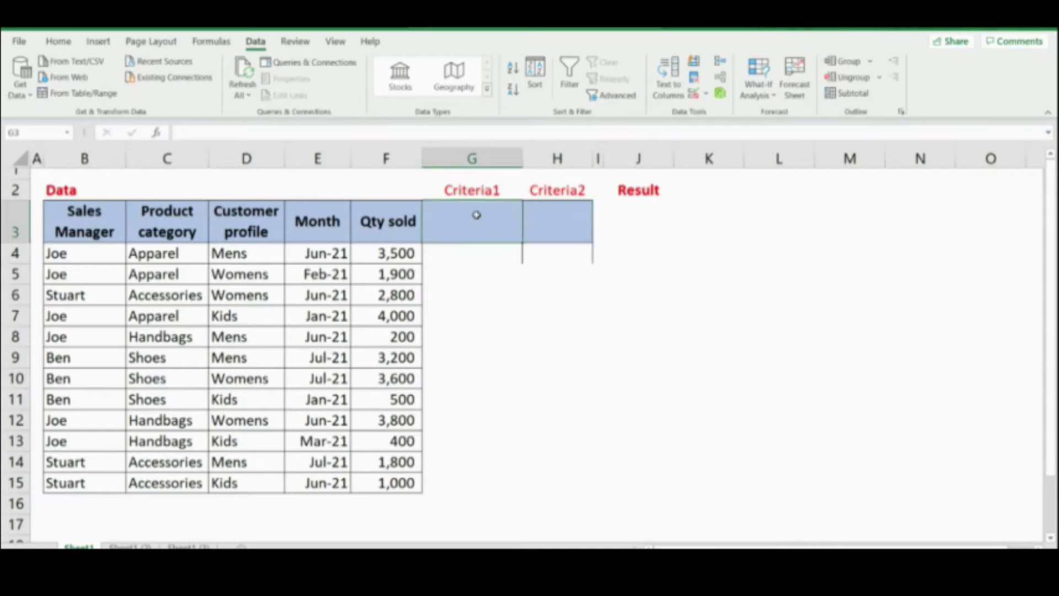
{"action": "left_click", "coordinate": [168, 234]}
{"action": "key", "text": "ctrl+c"}
{"action": "key", "text": "Right"}
{"action": "key", "text": "Right"}
{"action": "key", "text": "Right"}
{"action": "key", "text": "Right"}
{"action": "key", "text": "Return"}
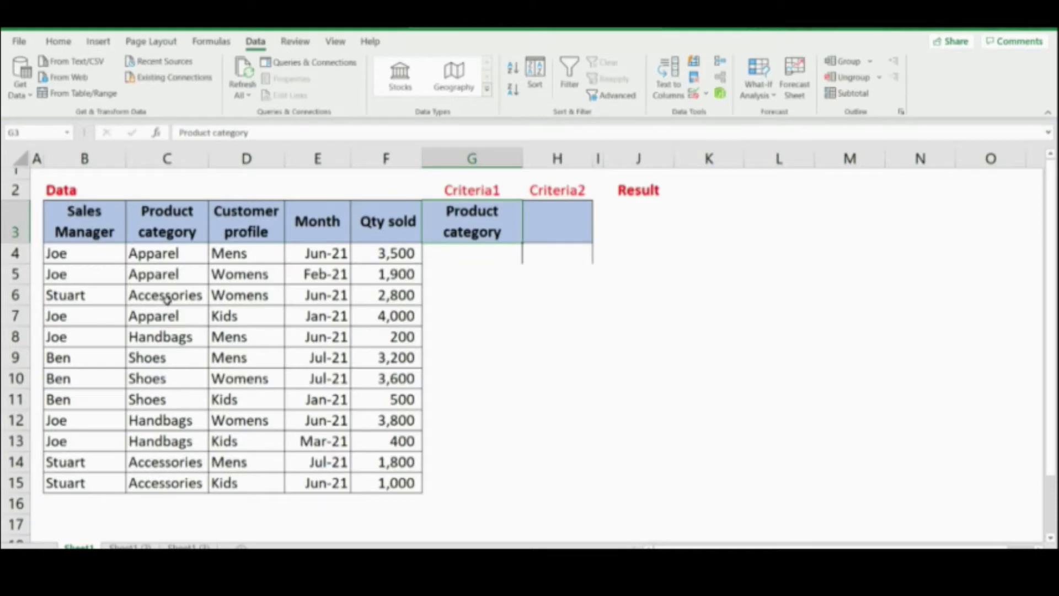
{"action": "left_click", "coordinate": [168, 459]}
{"action": "key", "text": "ctrl+c"}
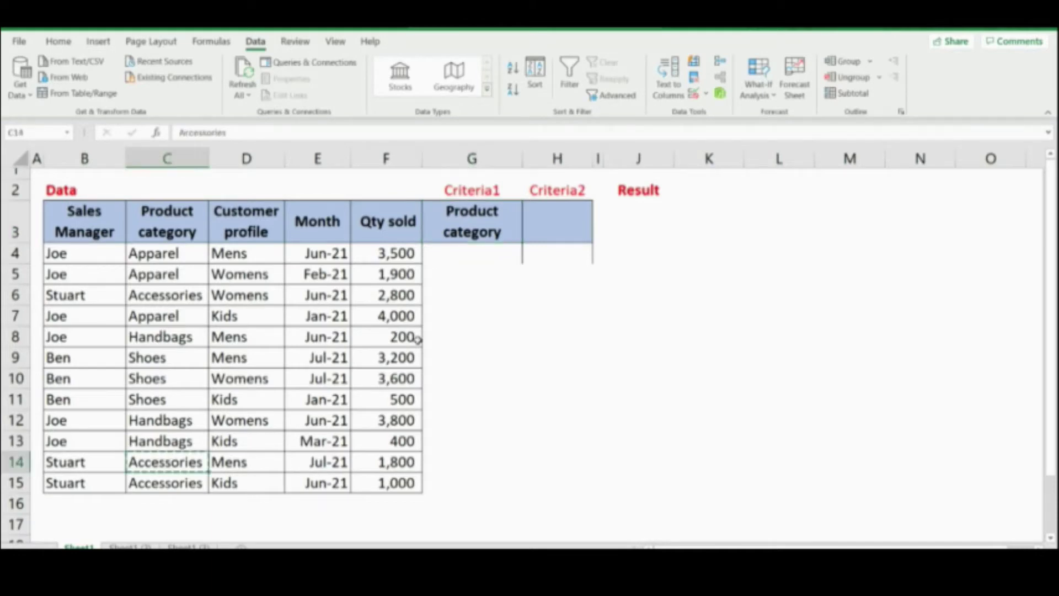
{"action": "left_click", "coordinate": [459, 255]}
{"action": "key", "text": "Return"}
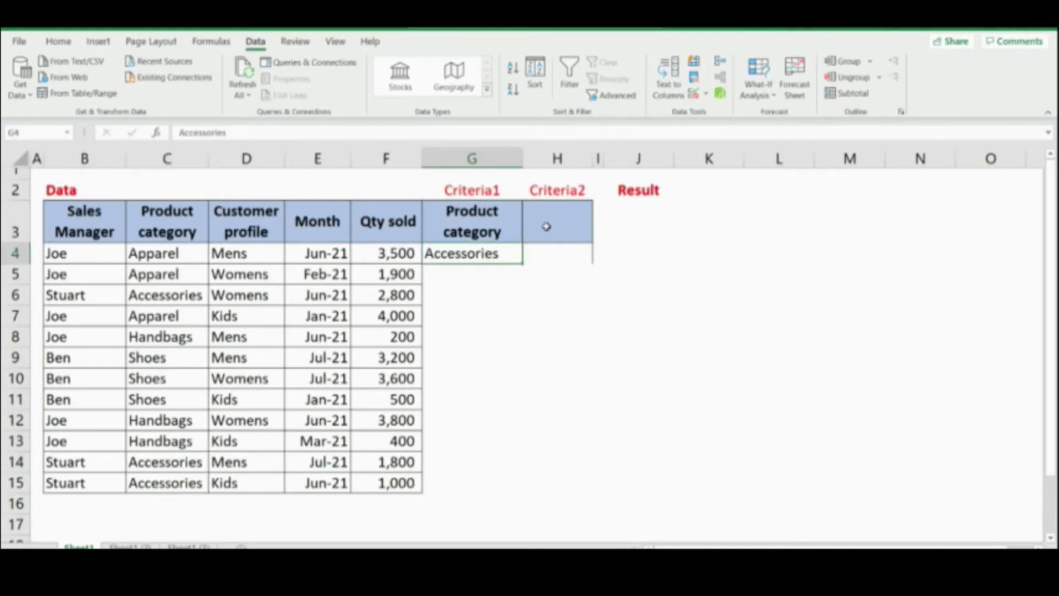
{"action": "left_click", "coordinate": [546, 226]}
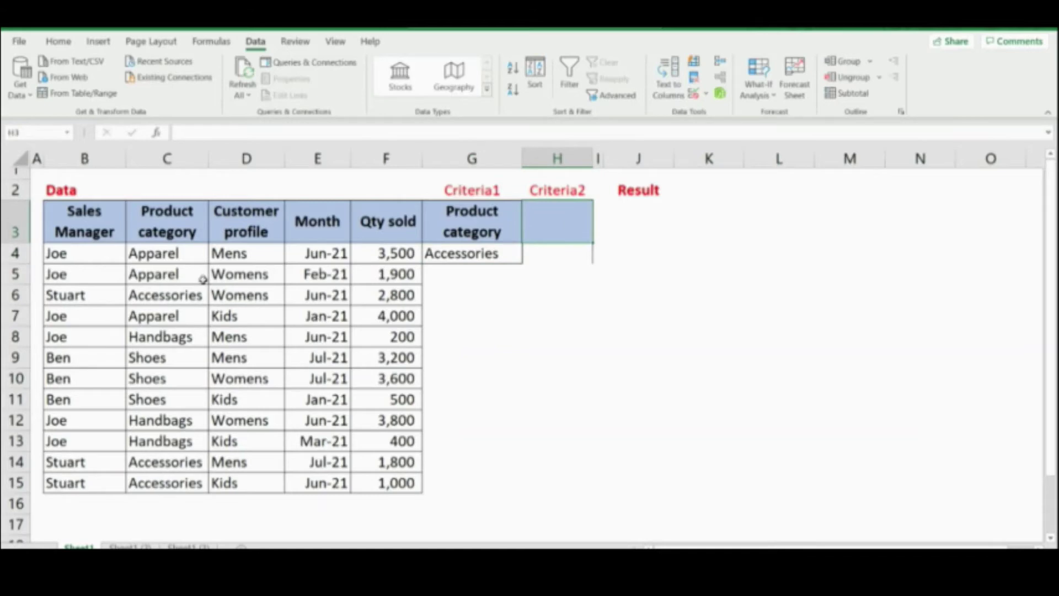
{"action": "mouse_move", "coordinate": [83, 212]}
{"action": "left_mouse_down"}
{"action": "mouse_move", "coordinate": [254, 449]}
{"action": "mouse_move", "coordinate": [386, 479]}
{"action": "left_mouse_up"}
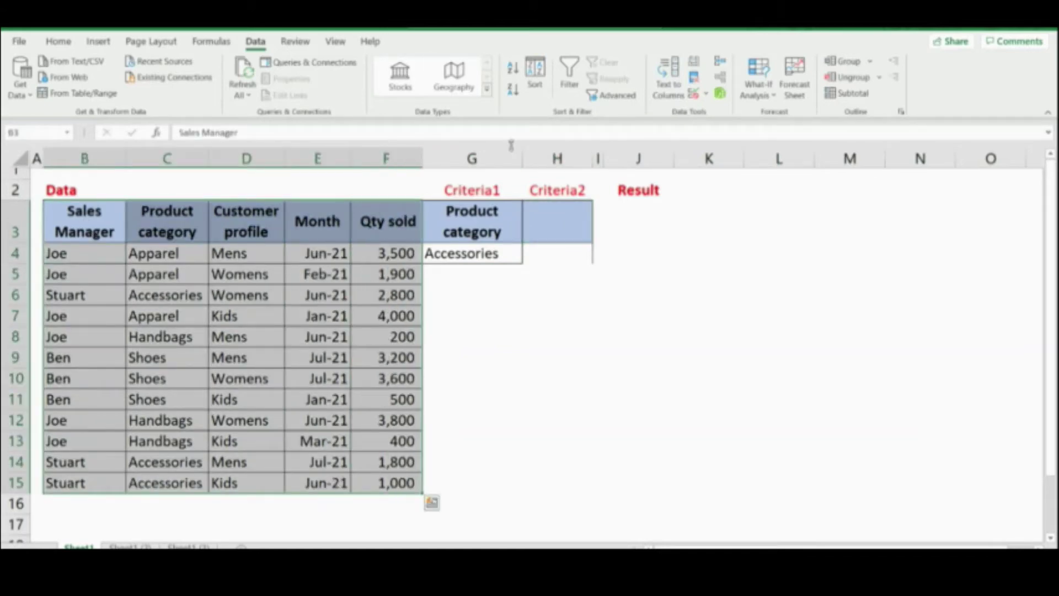
{"action": "left_click", "coordinate": [612, 95]}
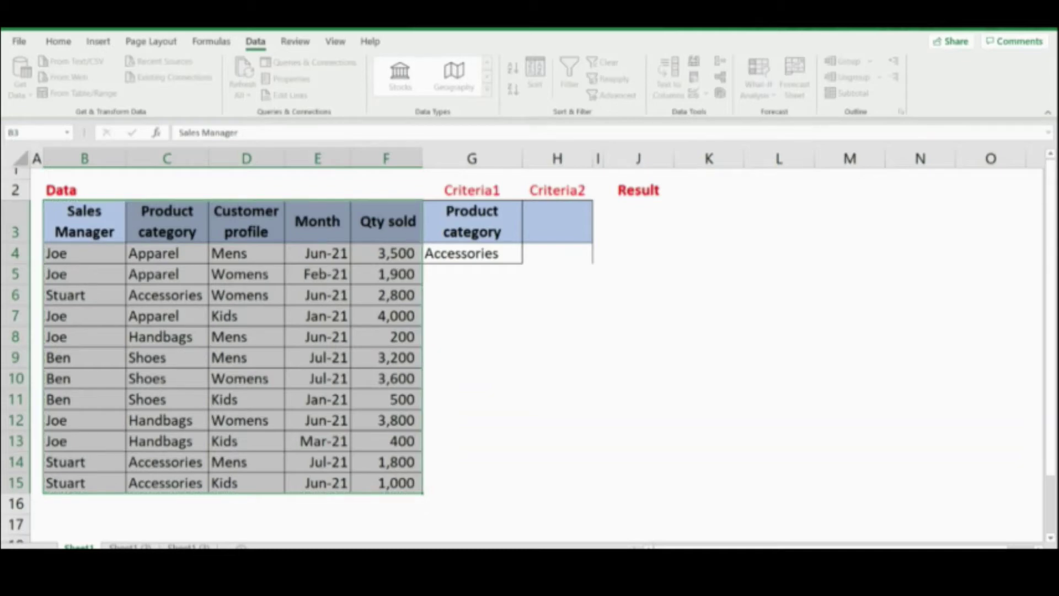
{"action": "left_click_drag", "start_coordinate": [478, 210], "coordinate": [484, 259]}
{"action": "key", "text": "Return"}
{"action": "left_click", "coordinate": [171, 319]}
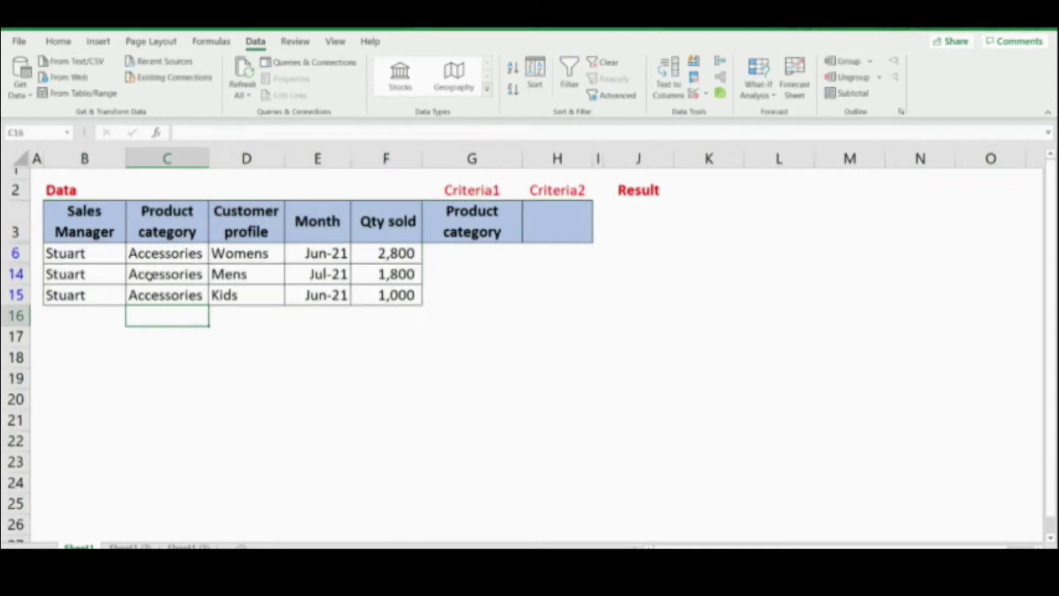
{"action": "left_click", "coordinate": [227, 332]}
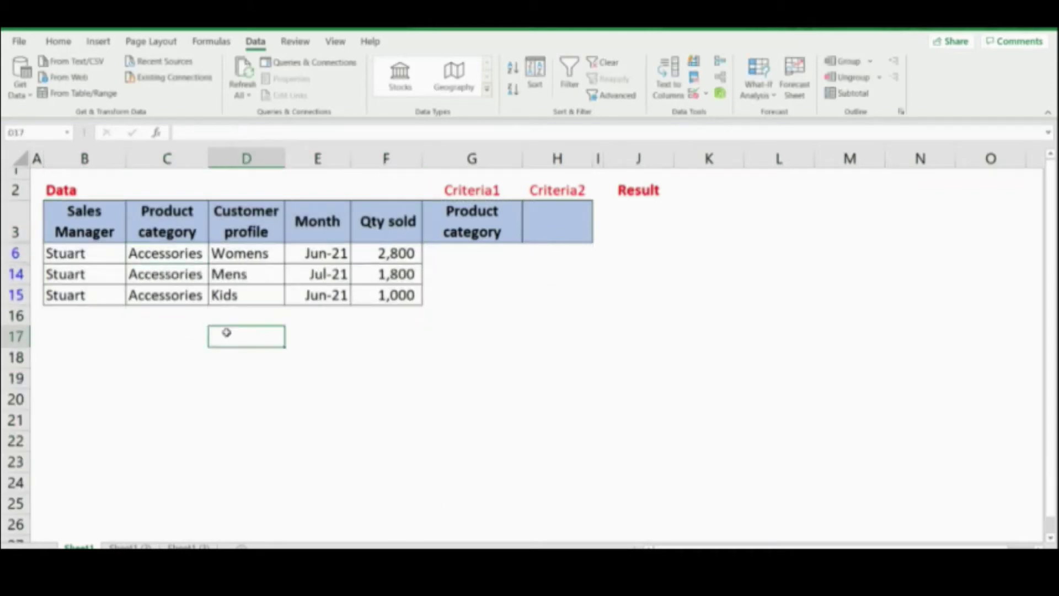
{"action": "left_click", "coordinate": [171, 312]}
{"action": "key", "text": "alt+a"}
- Copy Customer profile into H3 and Mens into H4, then select the sales table B3:F15
{"action": "key", "text": "c"}
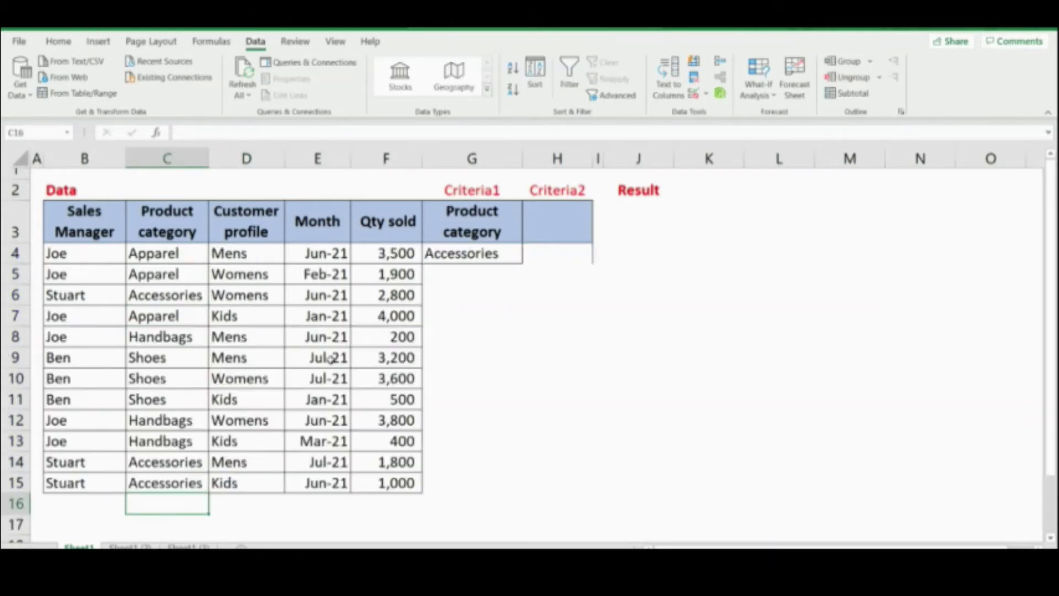
{"action": "left_click", "coordinate": [254, 222]}
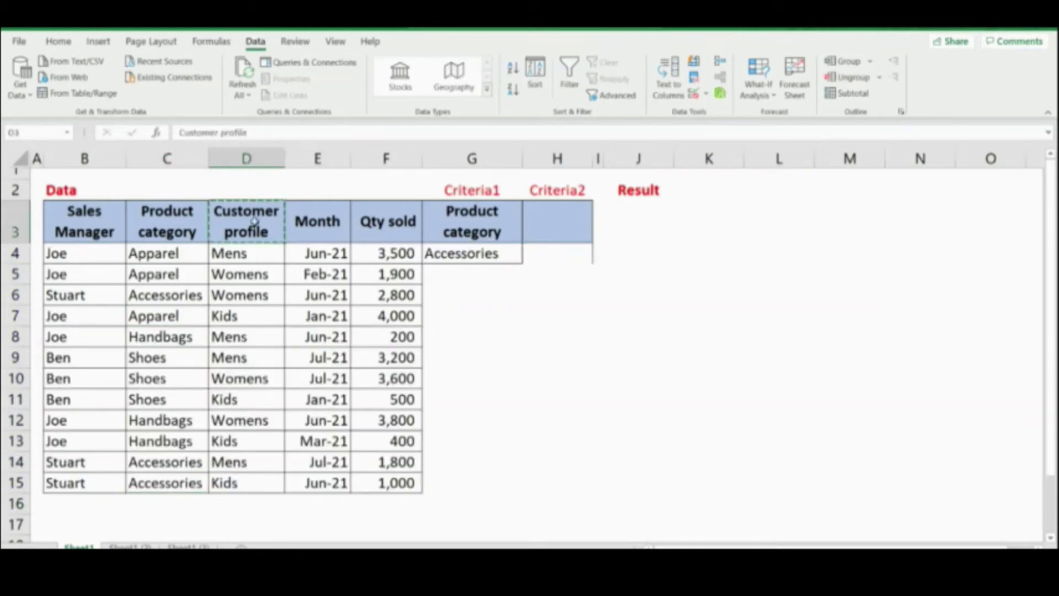
{"action": "left_click", "coordinate": [547, 219]}
{"action": "key", "text": "ctrl+v"}
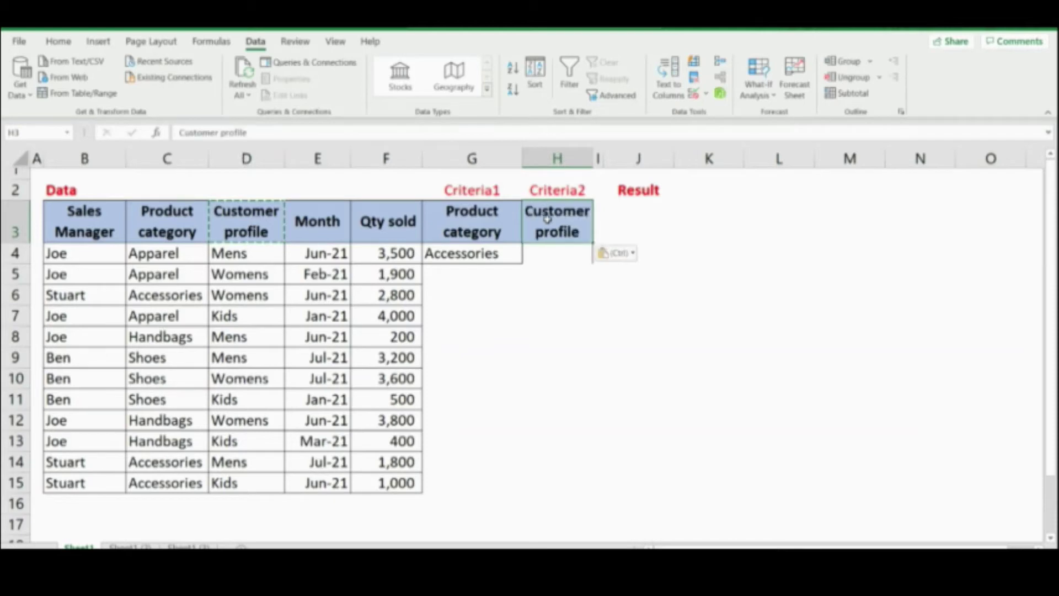
{"action": "left_click", "coordinate": [240, 358]}
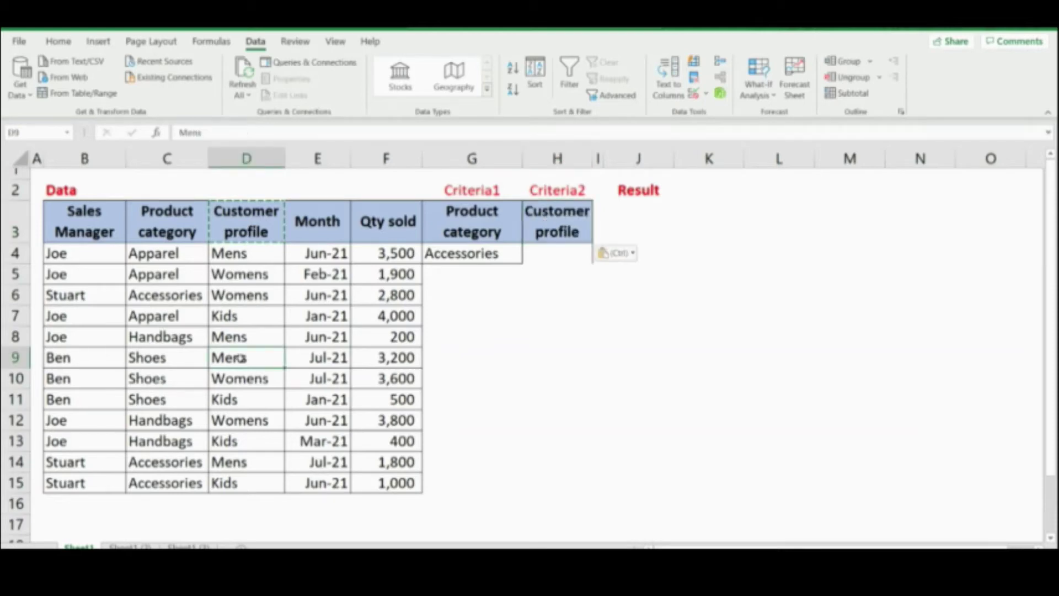
{"action": "left_click", "coordinate": [246, 458]}
{"action": "key", "text": "ctrl+c"}
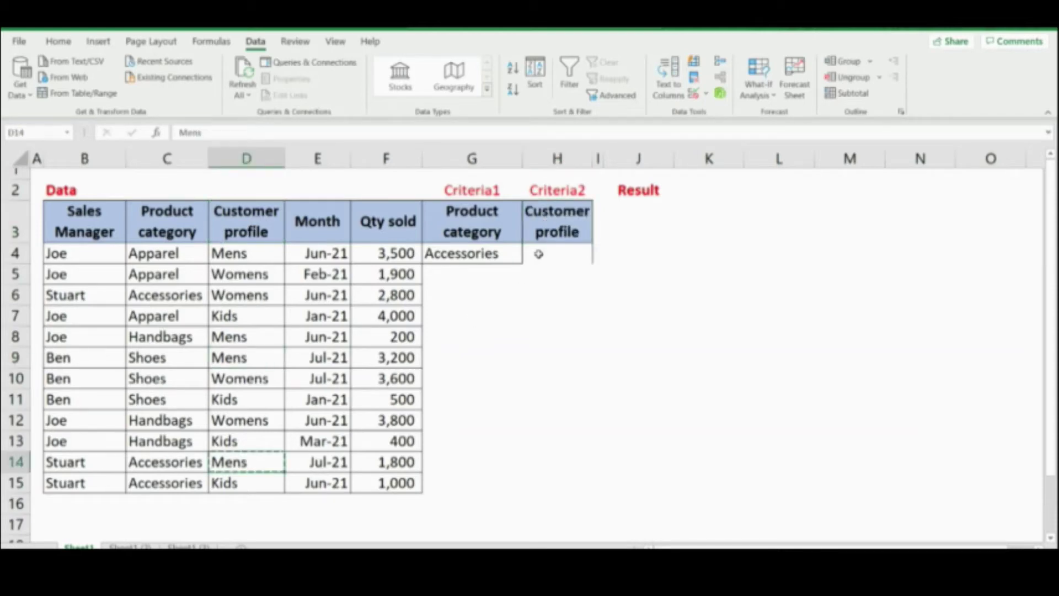
{"action": "left_click", "coordinate": [539, 254]}
{"action": "key", "text": "ctrl+v"}
{"action": "left_click", "coordinate": [311, 350]}
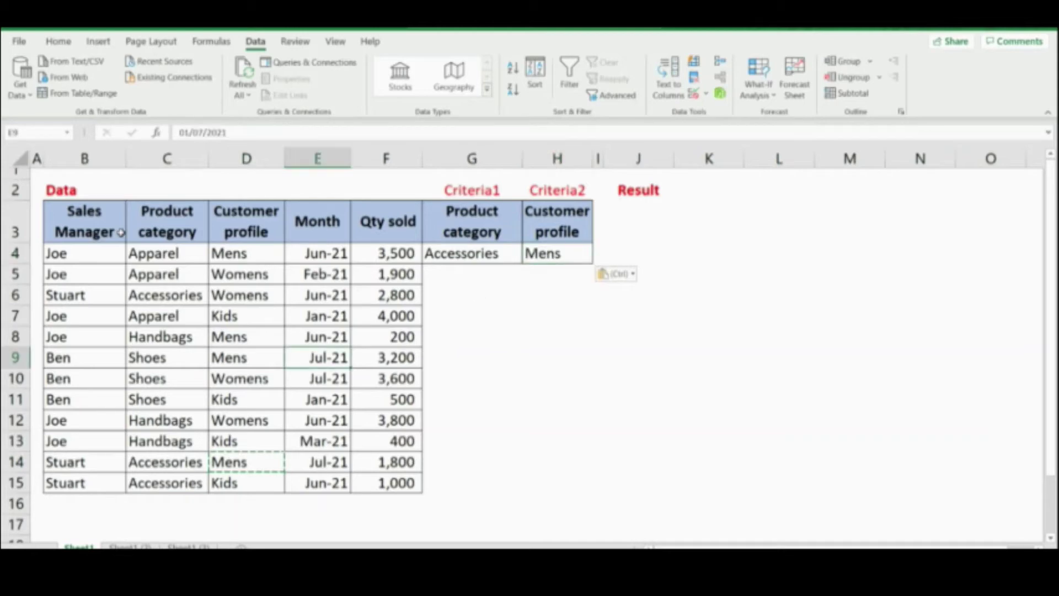
{"action": "mouse_move", "coordinate": [76, 219]}
{"action": "left_mouse_down"}
{"action": "mouse_move", "coordinate": [395, 463]}
{"action": "mouse_move", "coordinate": [395, 483]}
{"action": "left_mouse_up"}
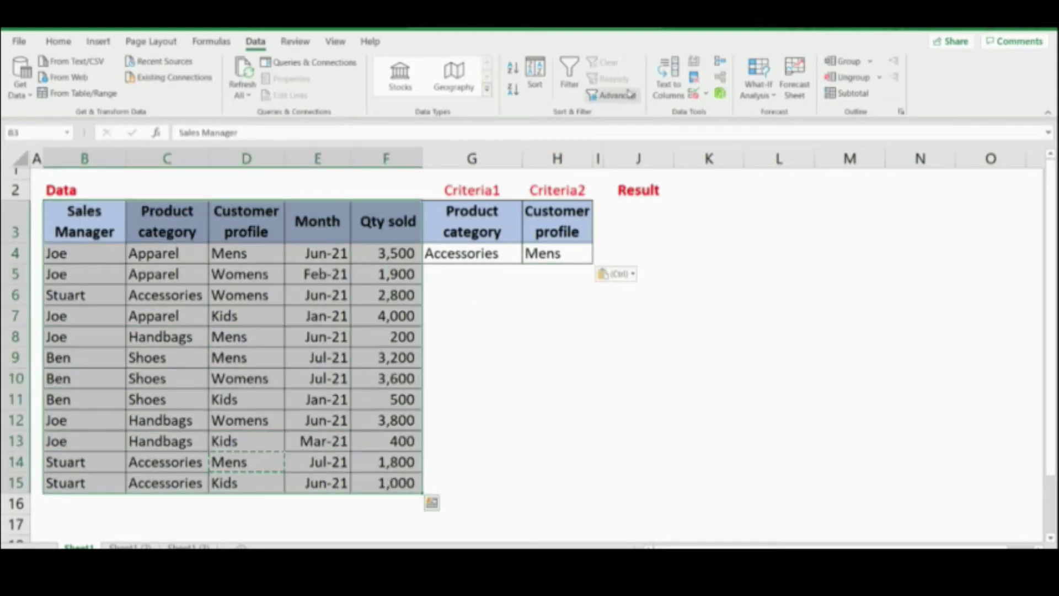
- Advanced-filter with criteria G3:H4, leaving only the Accessories, Mens, Jul-21 row with 1,800 sold
{"action": "left_click", "coordinate": [609, 95]}
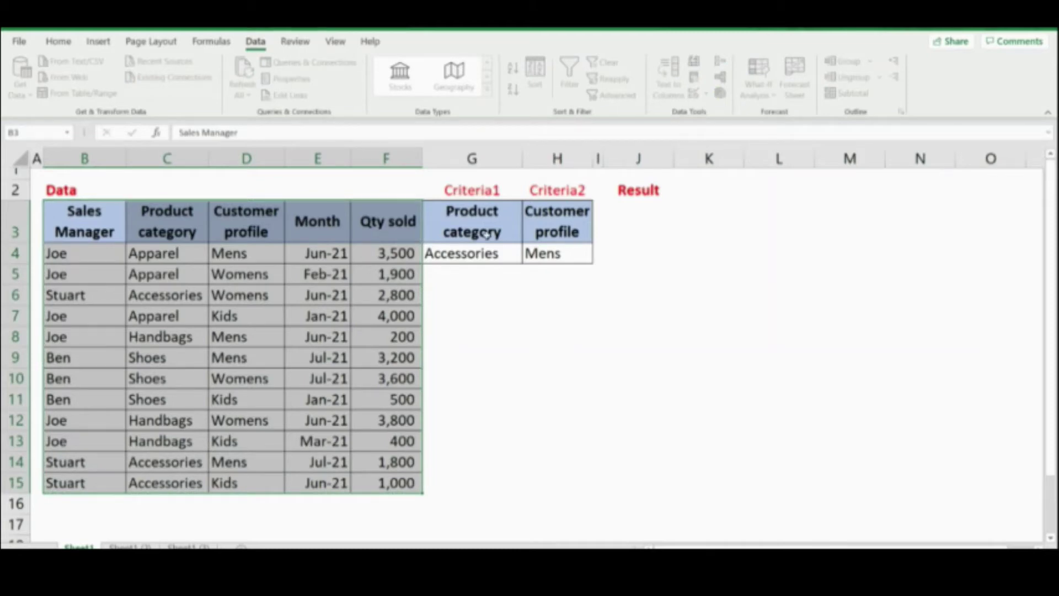
{"action": "left_click_drag", "start_coordinate": [486, 235], "coordinate": [532, 253]}
{"action": "key", "text": "Return"}
{"action": "left_click", "coordinate": [437, 327]}
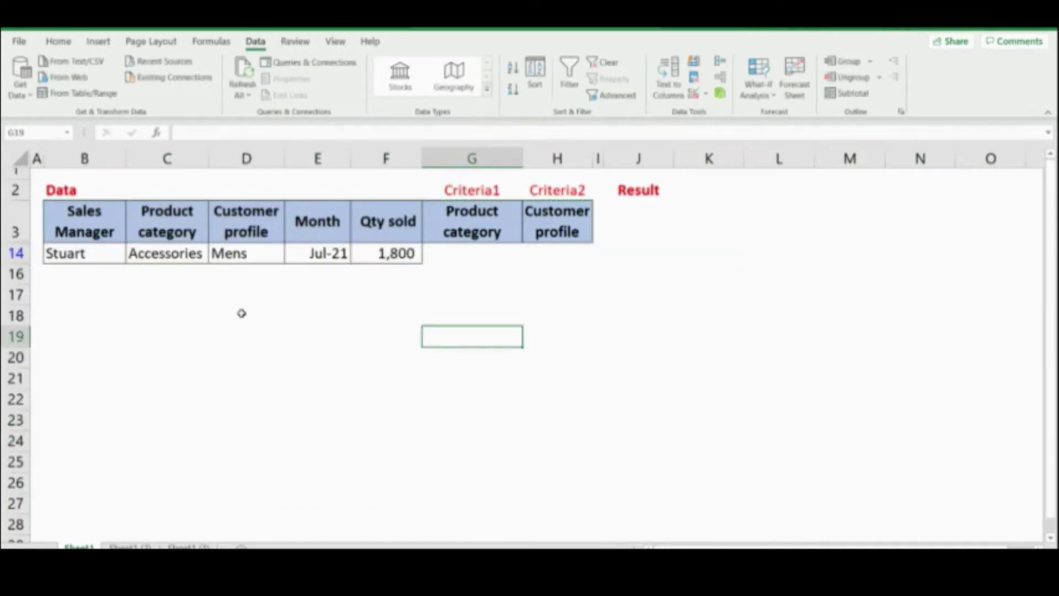
{"action": "left_click", "coordinate": [187, 293]}
{"action": "left_click", "coordinate": [169, 257]}
- Clear the filter with Alt+A, C so all twelve rows show, then move to the fresh sheet
{"action": "left_click", "coordinate": [231, 255]}
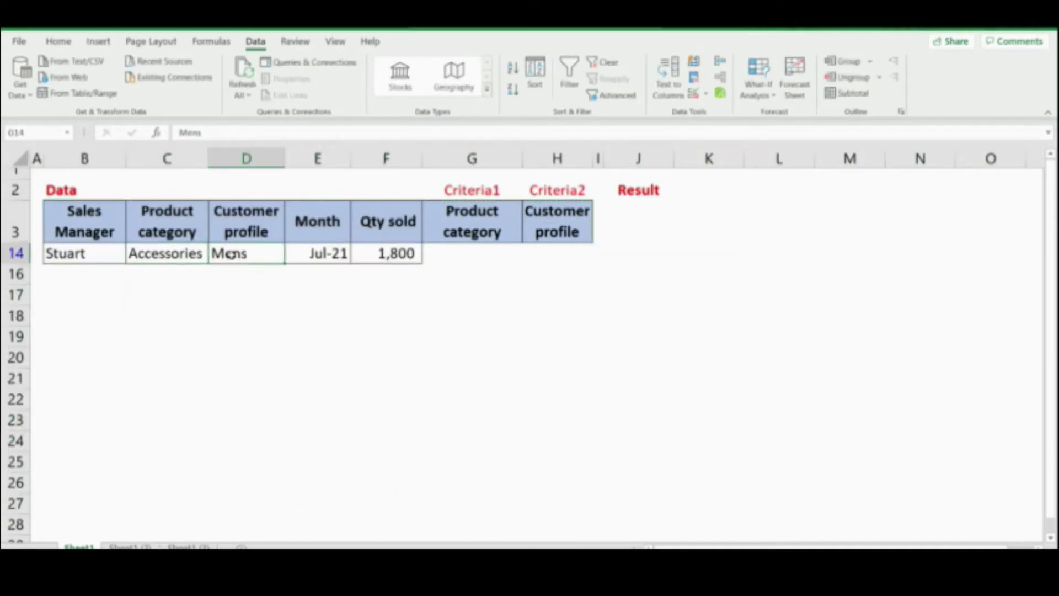
{"action": "left_click", "coordinate": [181, 276]}
{"action": "key", "text": "alt+a"}
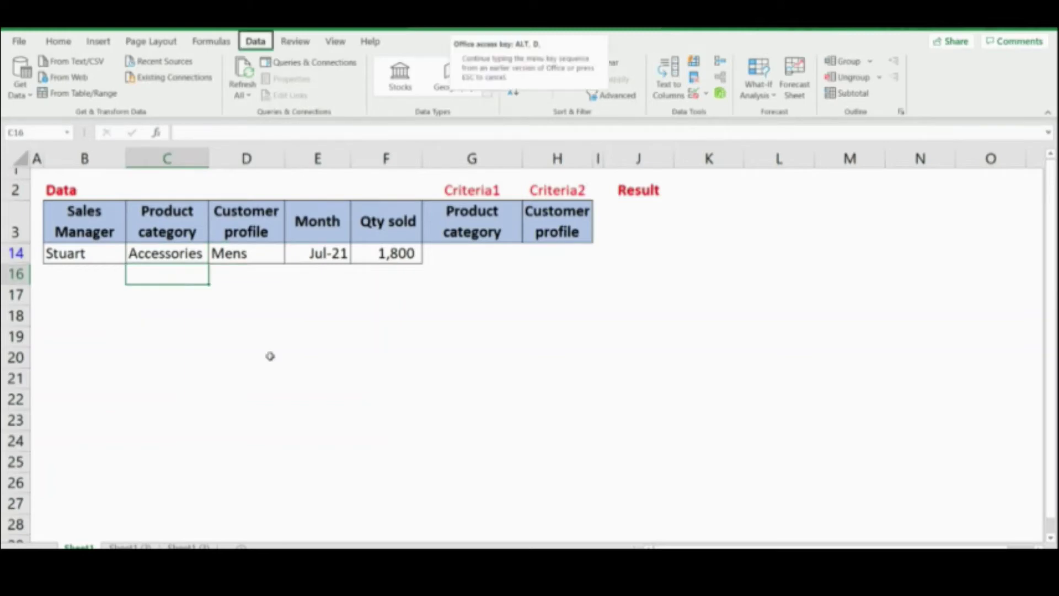
{"action": "key", "text": "c"}
{"action": "left_click", "coordinate": [481, 275]}
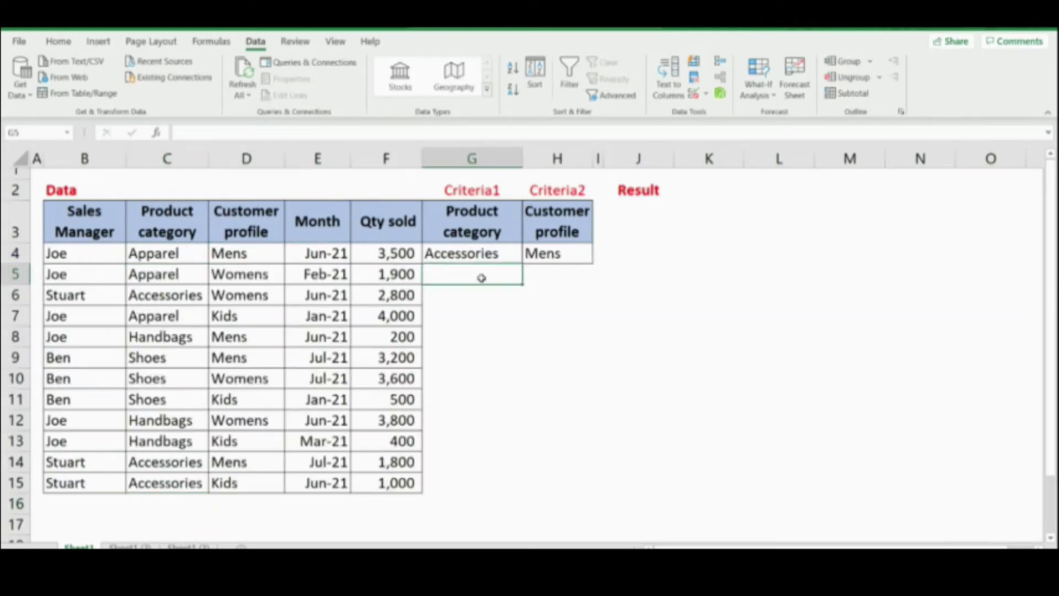
{"action": "left_click", "coordinate": [462, 317]}
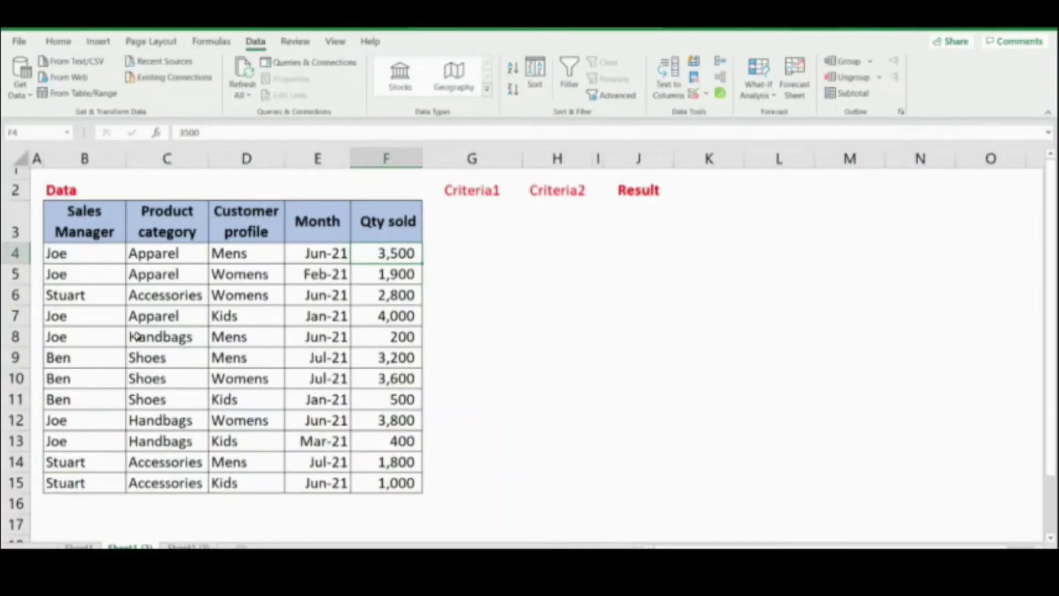
- Copy the Month header into G3 and the Sales Manager header into H3
{"action": "left_click", "coordinate": [138, 295]}
{"action": "left_click", "coordinate": [323, 222]}
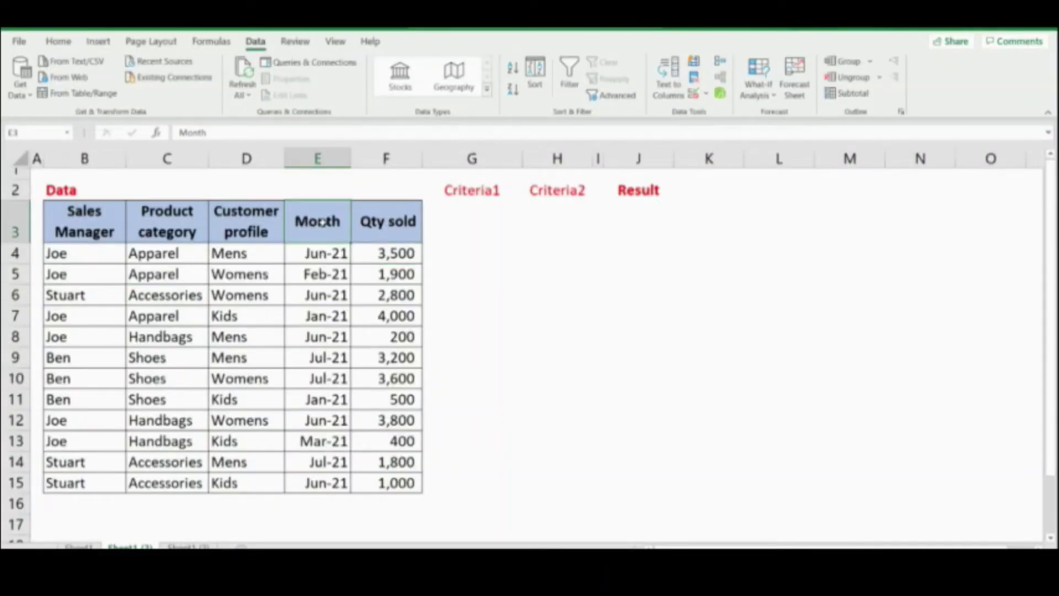
{"action": "key", "text": "ctrl+c"}
{"action": "key", "text": "Right"}
{"action": "key", "text": "Right"}
{"action": "key", "text": "Right"}
{"action": "key", "text": "Left"}
{"action": "key", "text": "ctrl+v"}
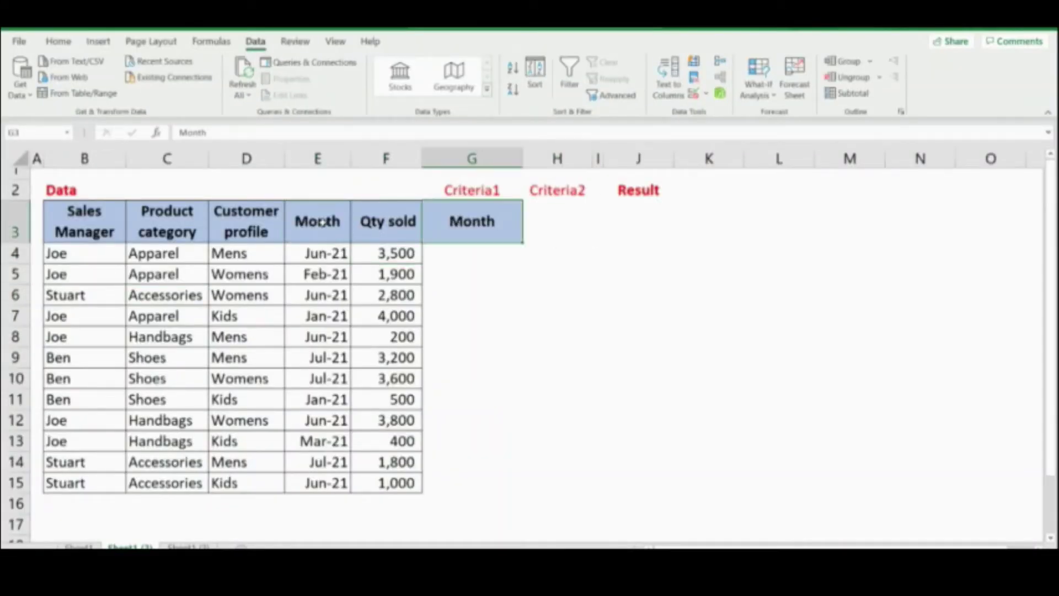
{"action": "left_click", "coordinate": [168, 221]}
{"action": "left_click", "coordinate": [97, 211]}
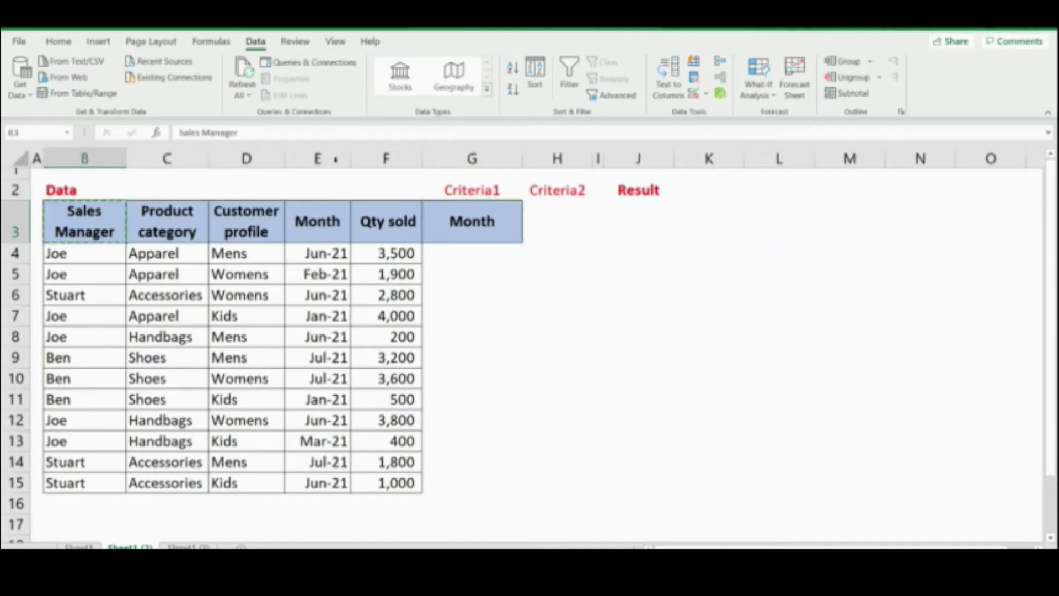
{"action": "left_click", "coordinate": [568, 217]}
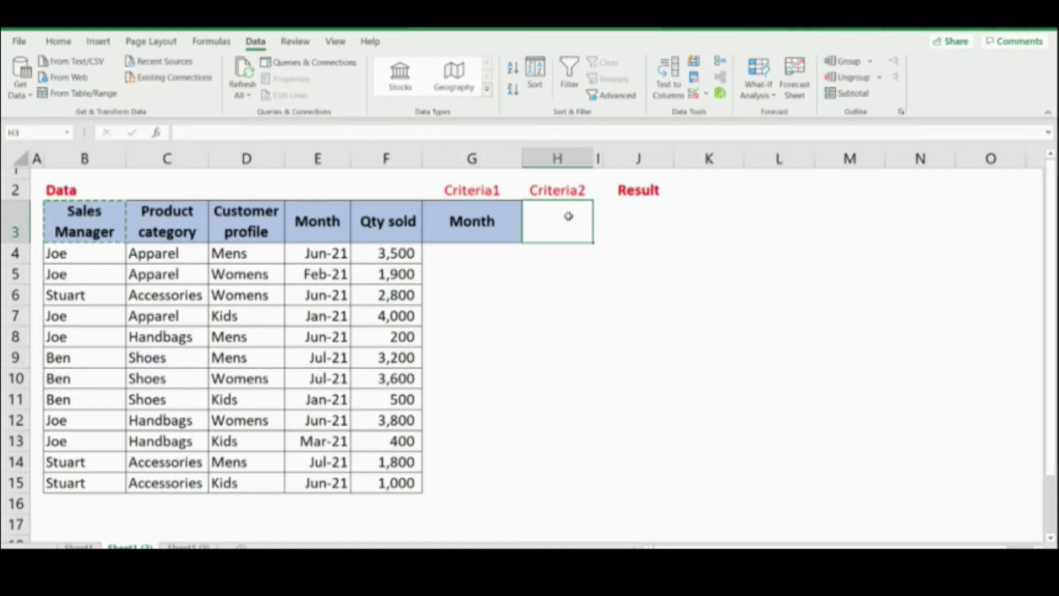
{"action": "key", "text": "ctrl+v"}
- Enter >=31/03/2021 in G4 and paste the manager's name from B4 into H4
{"action": "left_click", "coordinate": [464, 253]}
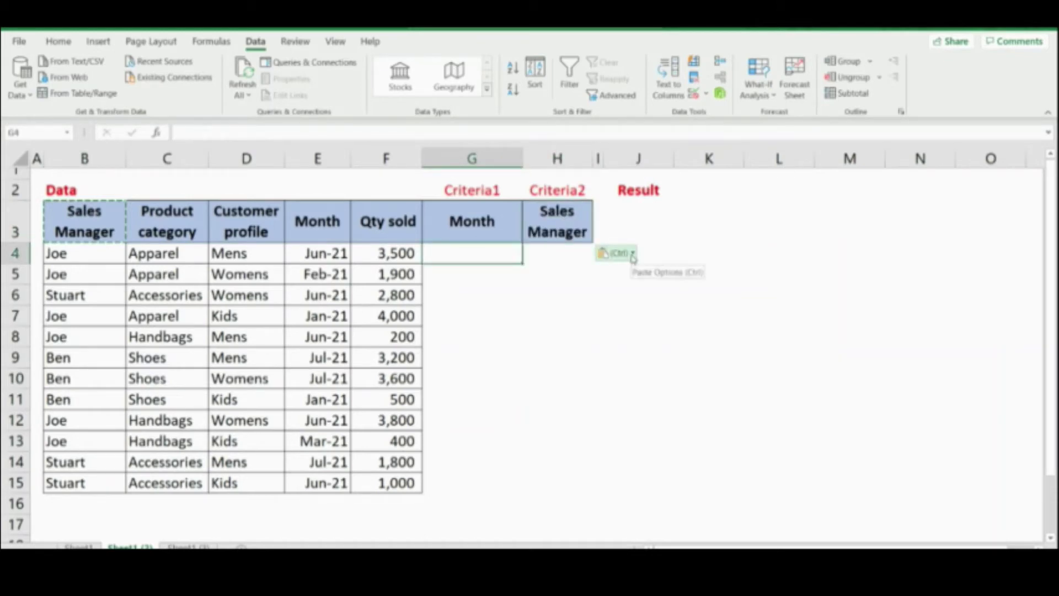
{"action": "type", "text": ">="}
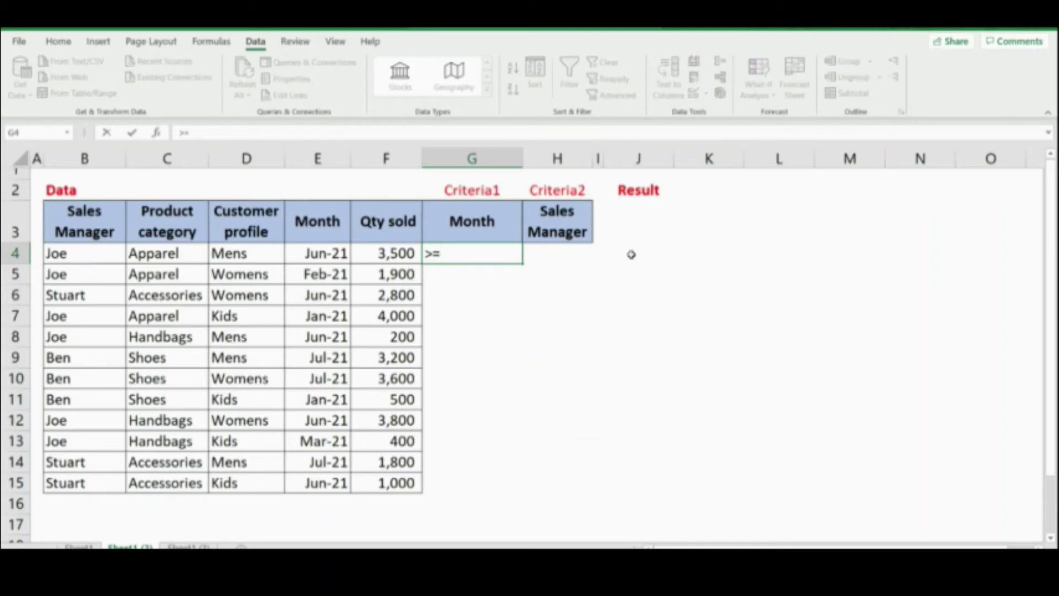
{"action": "type", "text": "31/03/"}
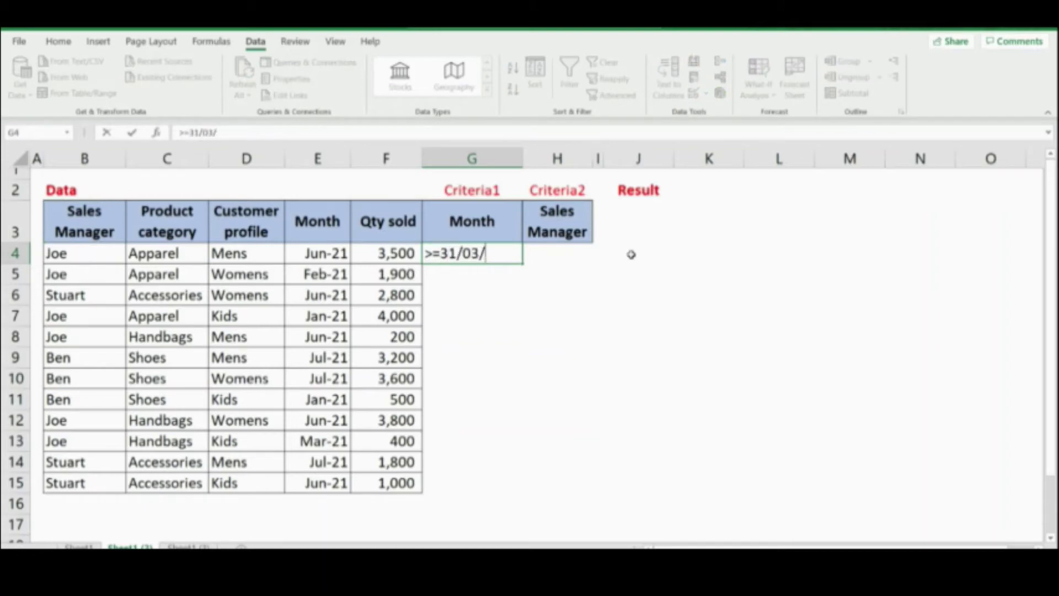
{"action": "type", "text": "2021"}
{"action": "key", "text": "Return"}
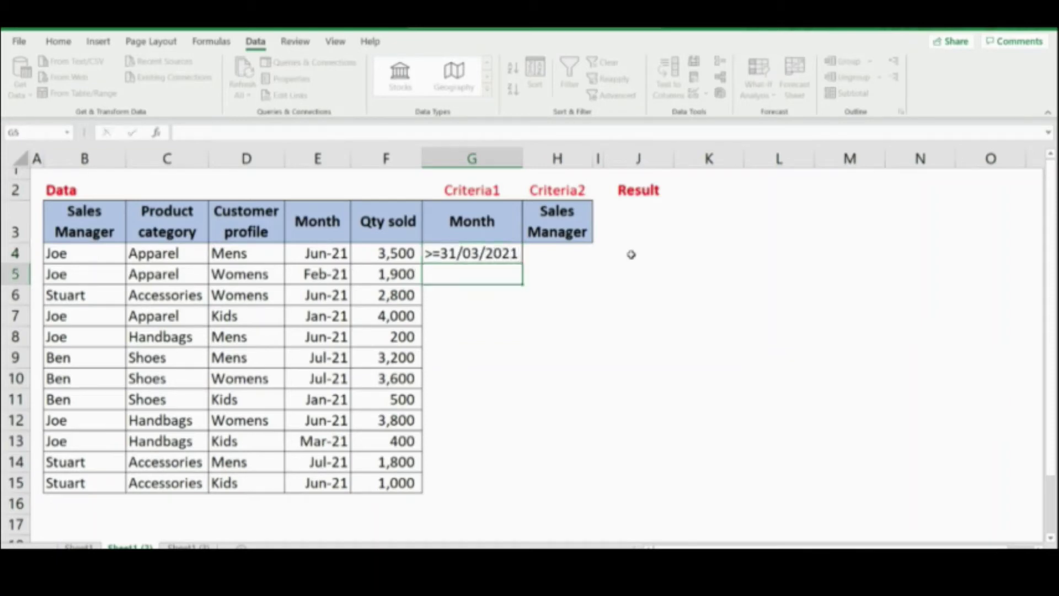
{"action": "key", "text": "Up"}
{"action": "left_click", "coordinate": [98, 259]}
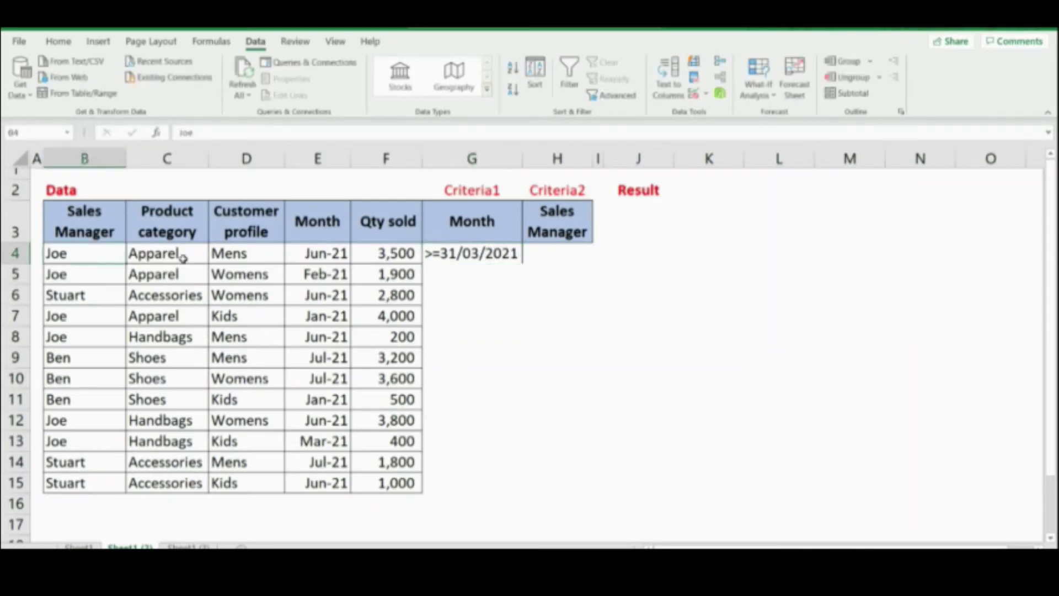
{"action": "key", "text": "ctrl+c"}
{"action": "left_click", "coordinate": [583, 258]}
{"action": "key", "text": "ctrl+v"}
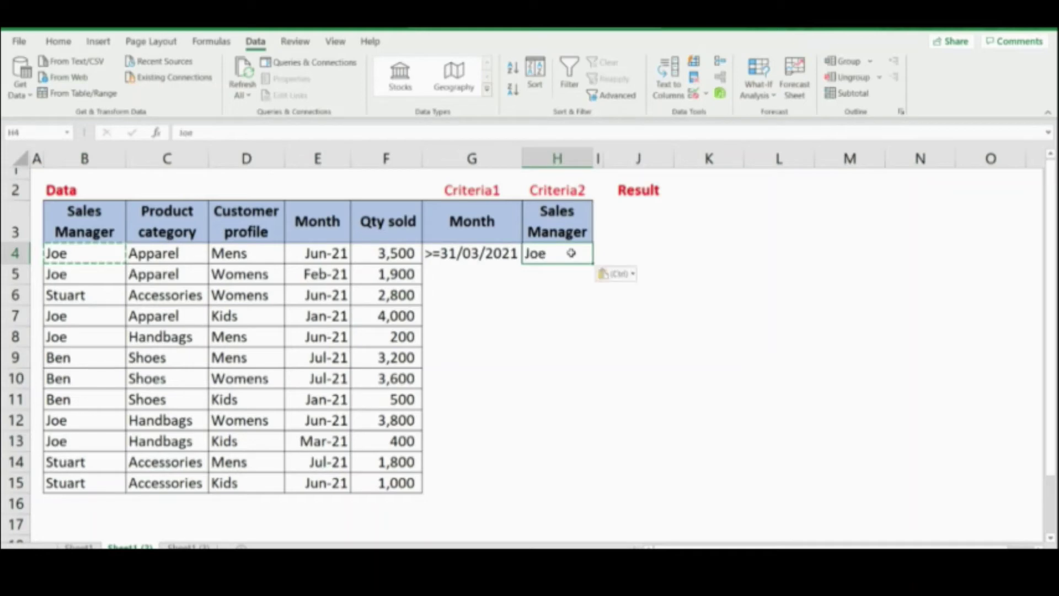
{"action": "left_click", "coordinate": [514, 290]}
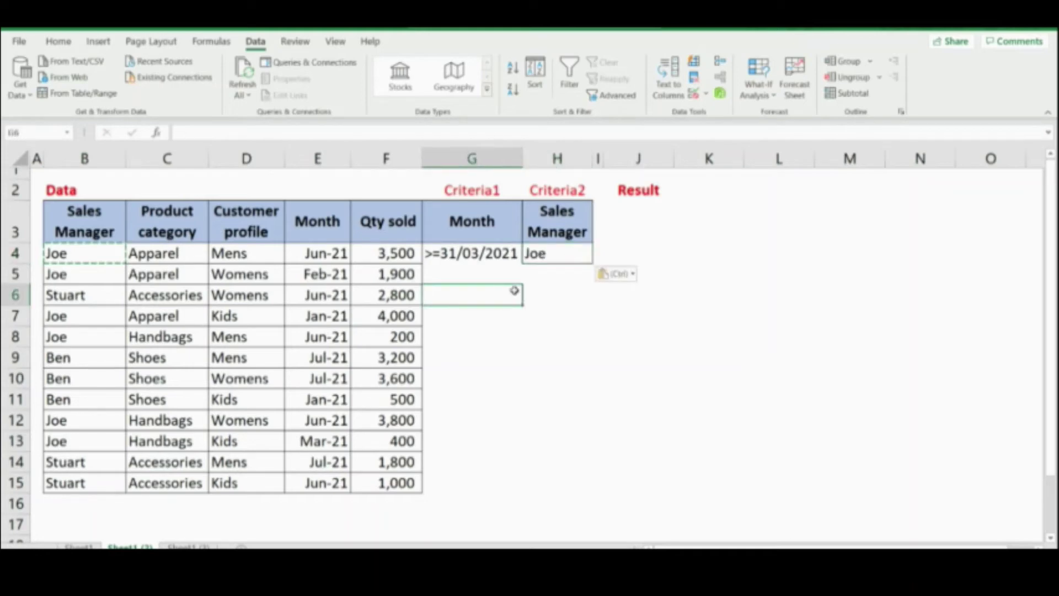
{"action": "left_click", "coordinate": [258, 330]}
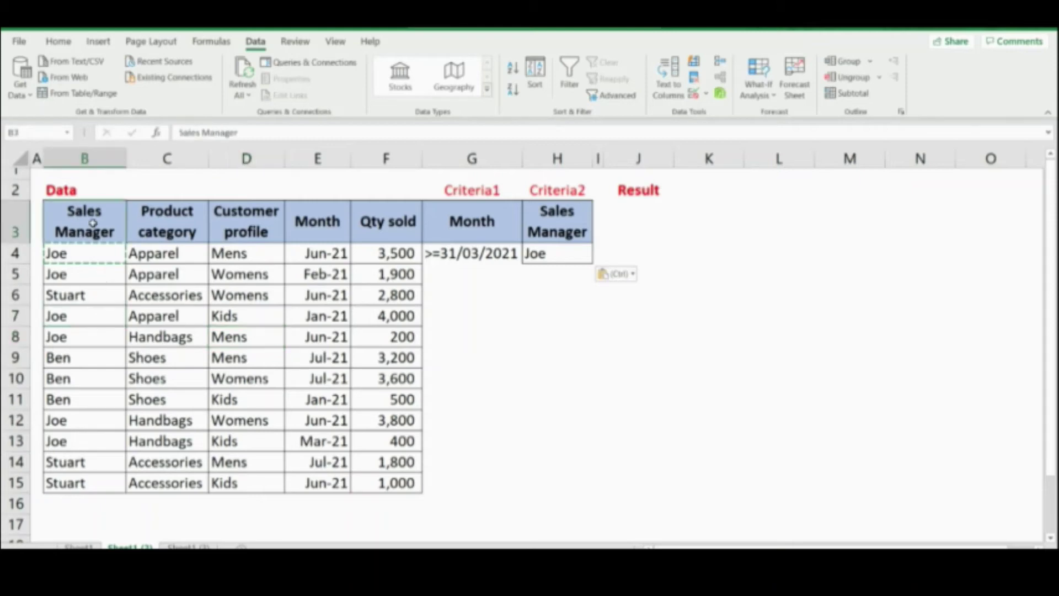
- Advanced-filter B3:F15 with criteria G3:H4, copying the three matching Jun-21 rows to J3
{"action": "left_click_drag", "start_coordinate": [88, 230], "coordinate": [378, 475]}
{"action": "left_click_drag", "start_coordinate": [377, 476], "coordinate": [378, 477]}
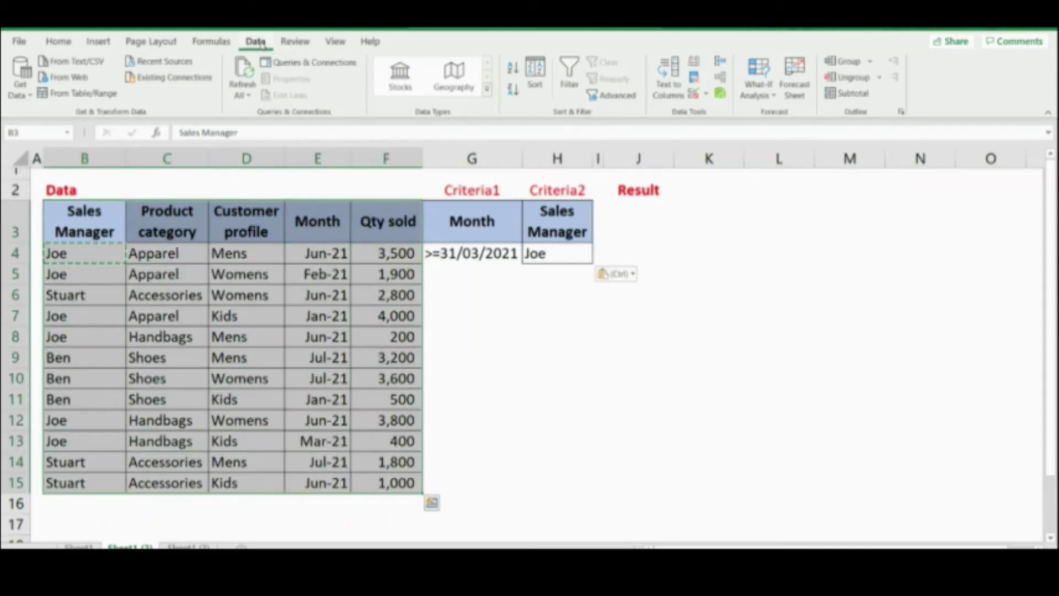
{"action": "left_click", "coordinate": [616, 96]}
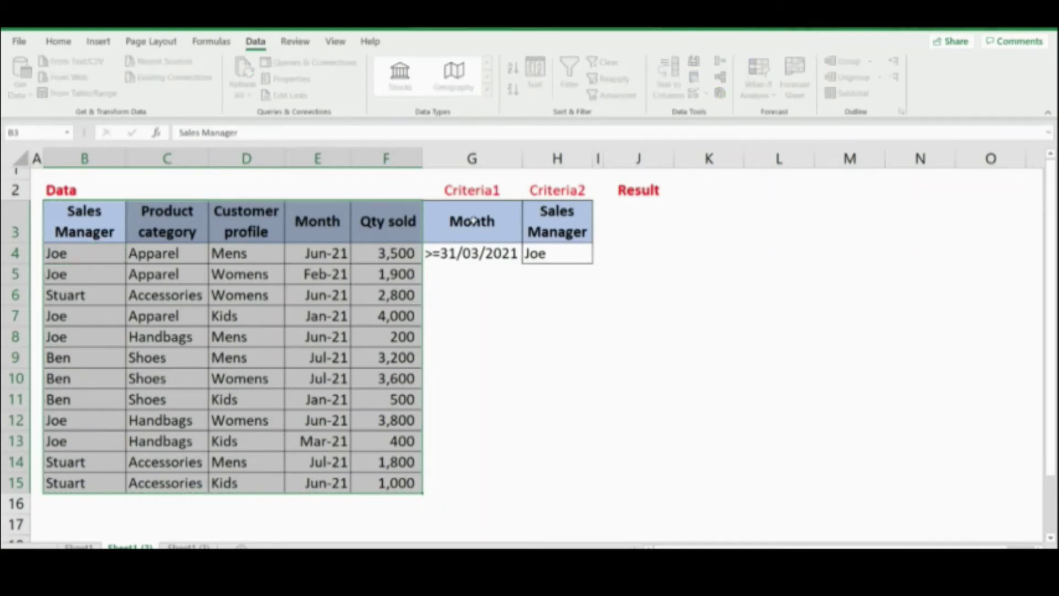
{"action": "left_click_drag", "start_coordinate": [472, 224], "coordinate": [537, 247]}
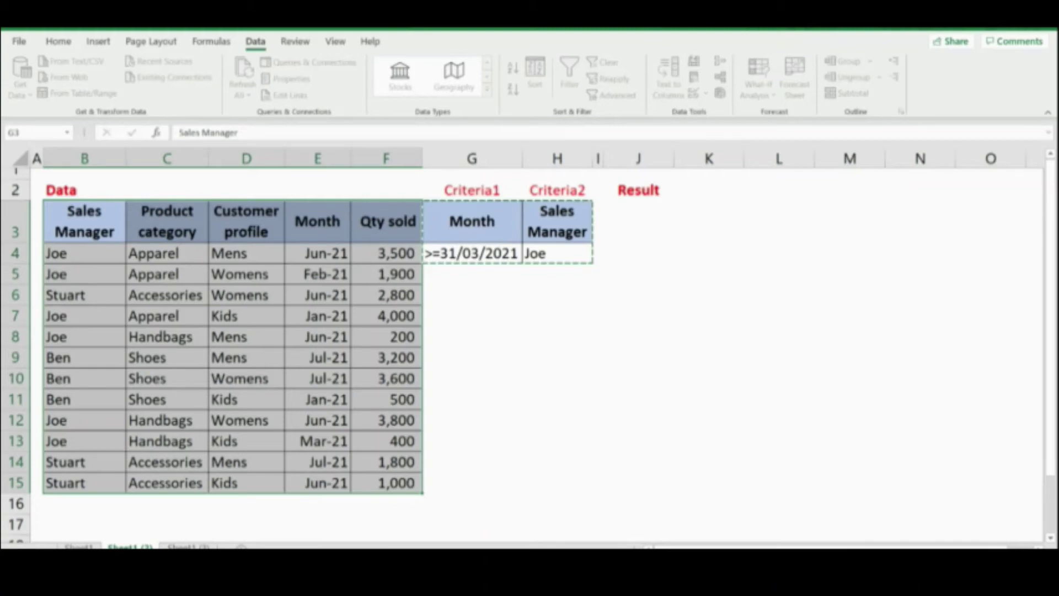
{"action": "key", "text": "Tab"}
{"action": "left_click", "coordinate": [638, 222]}
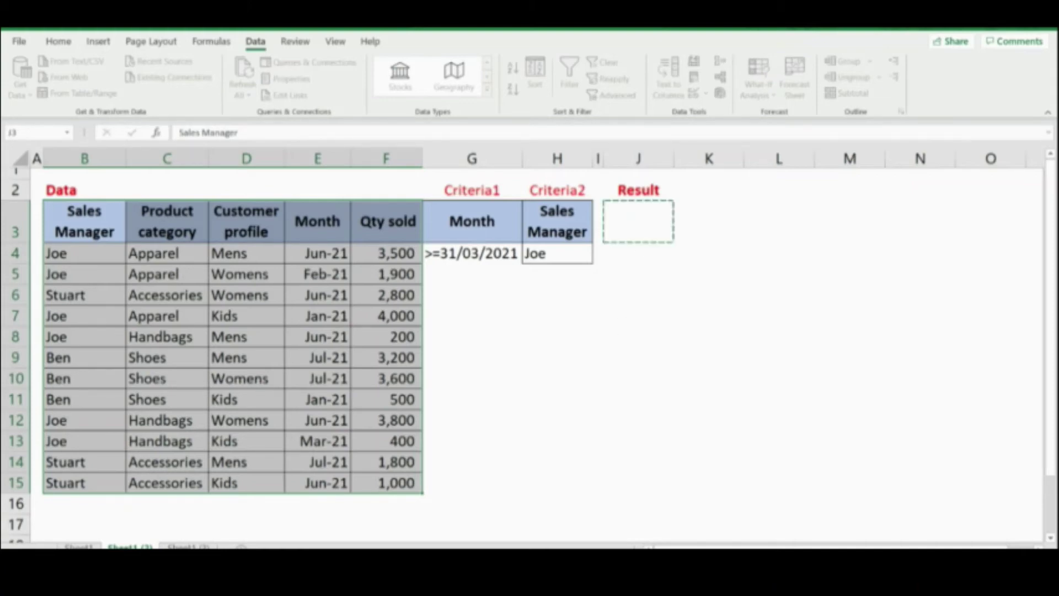
{"action": "key", "text": "Return"}
{"action": "left_click", "coordinate": [652, 331]}
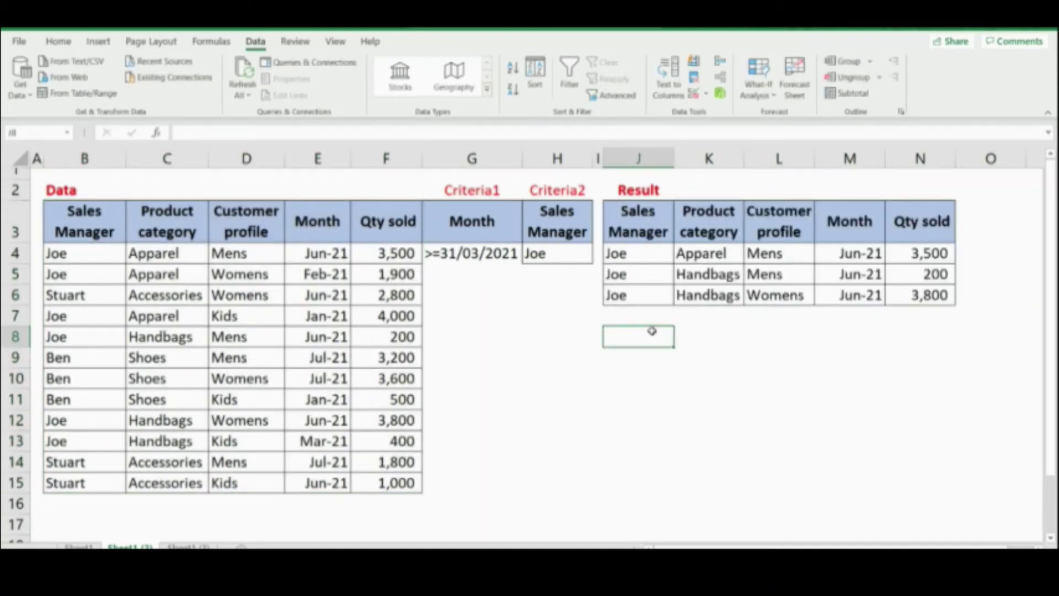
{"action": "left_click", "coordinate": [568, 259]}
{"action": "left_click_drag", "start_coordinate": [641, 255], "coordinate": [640, 296]}
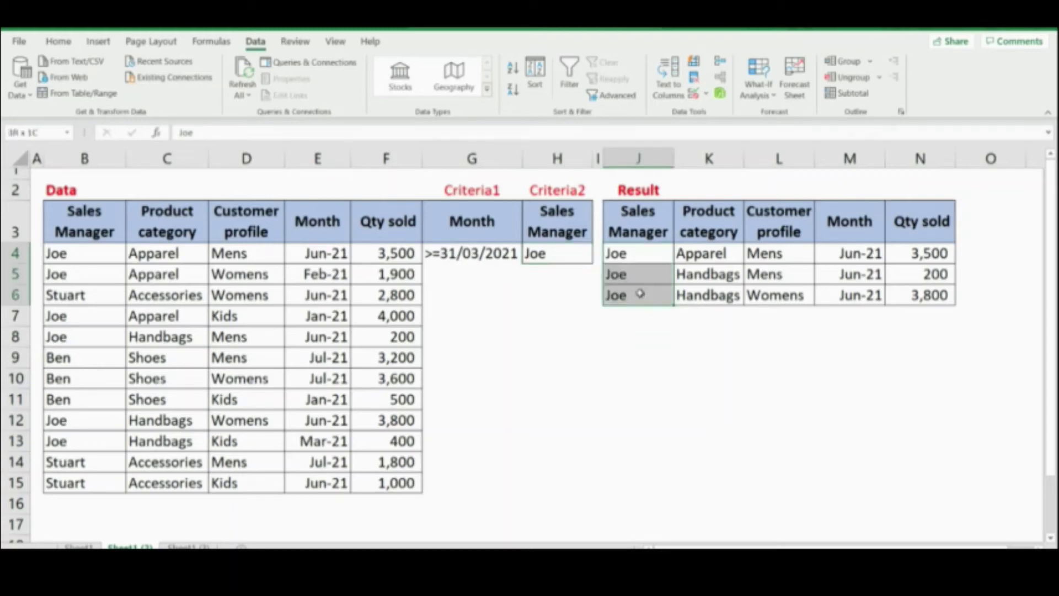
{"action": "left_click", "coordinate": [626, 329]}
{"action": "left_click", "coordinate": [476, 251]}
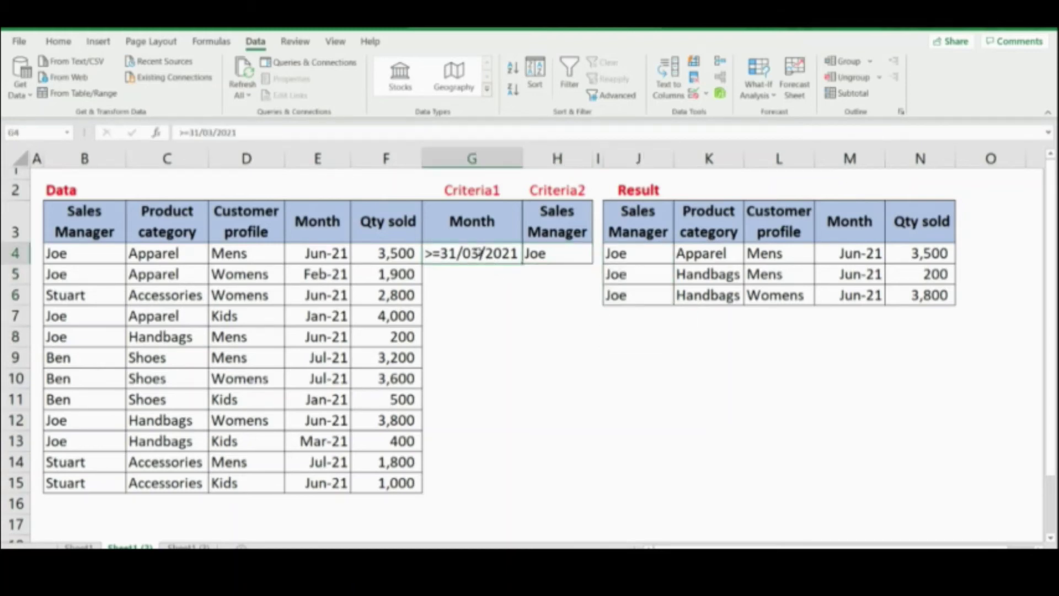
{"action": "left_click", "coordinate": [845, 308]}
{"action": "left_click_drag", "start_coordinate": [848, 249], "coordinate": [848, 295]}
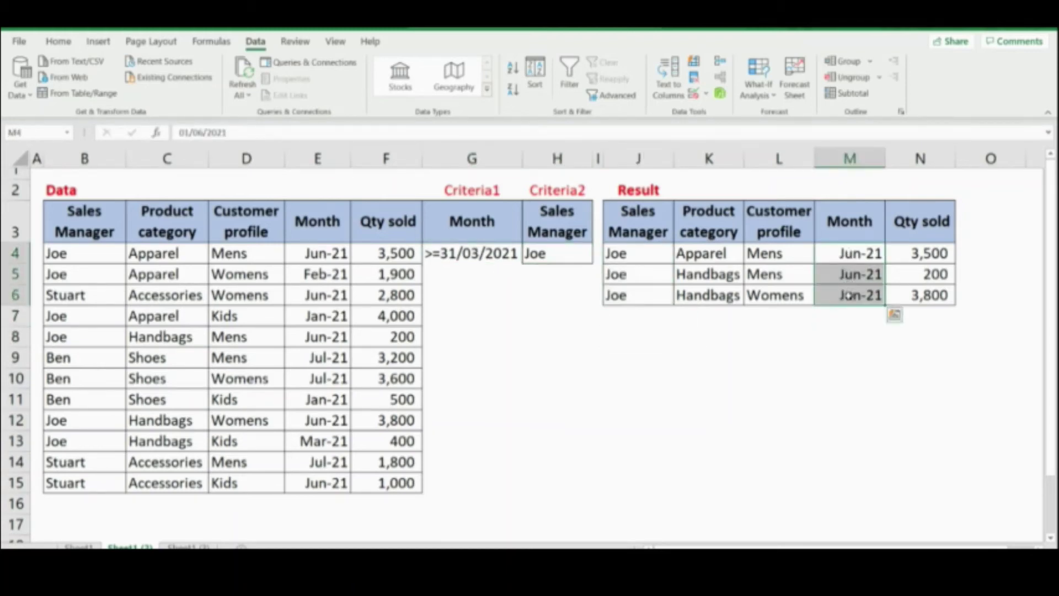
{"action": "left_click", "coordinate": [770, 332]}
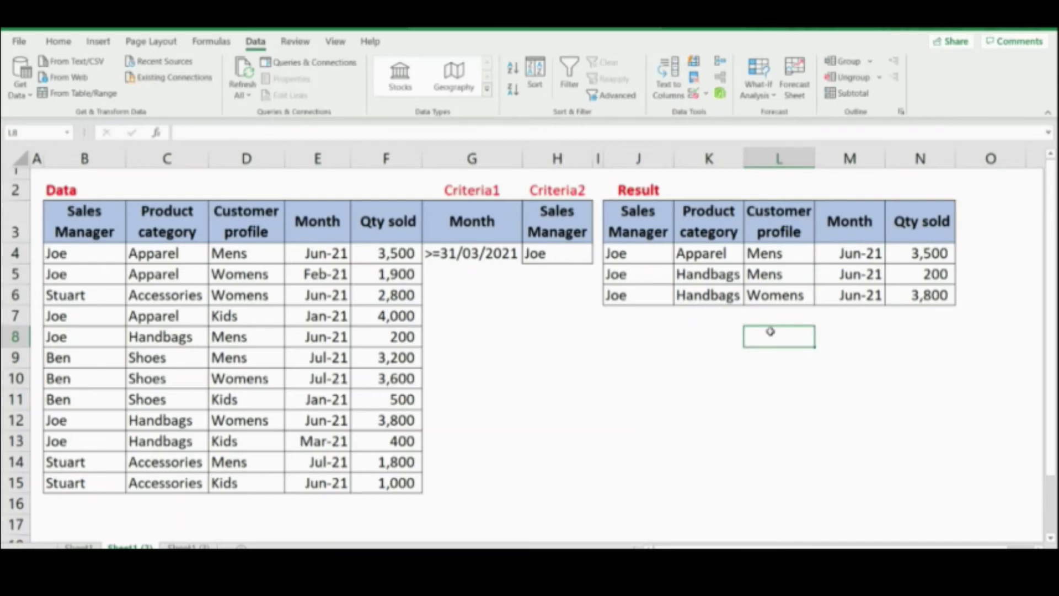
{"action": "left_click", "coordinate": [625, 329]}
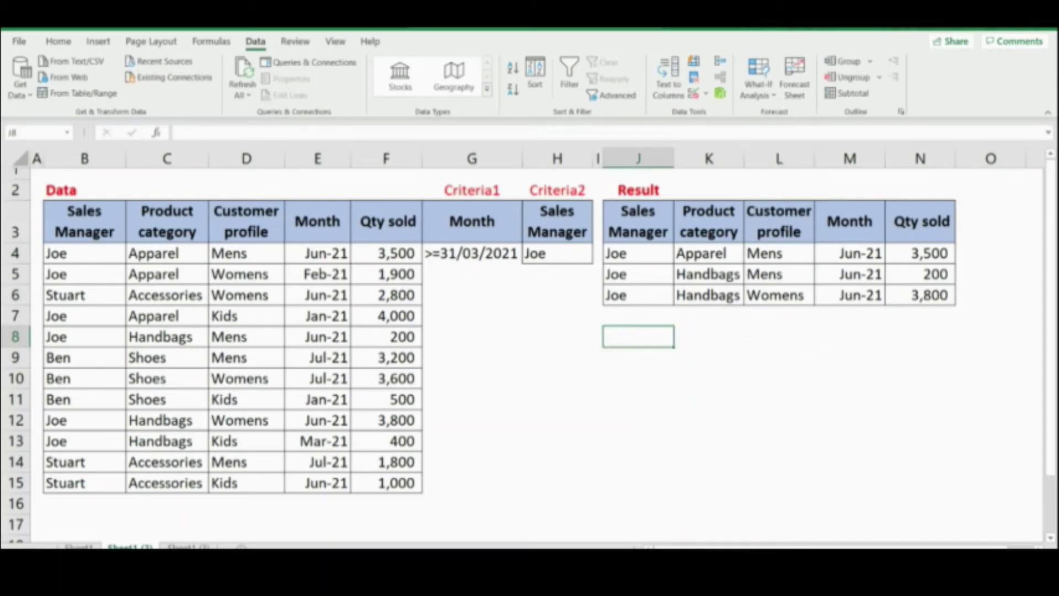
- On Sheet1 (3), copy the Sales Manager header into G3 and the manager's name into G4
{"action": "left_click", "coordinate": [188, 546]}
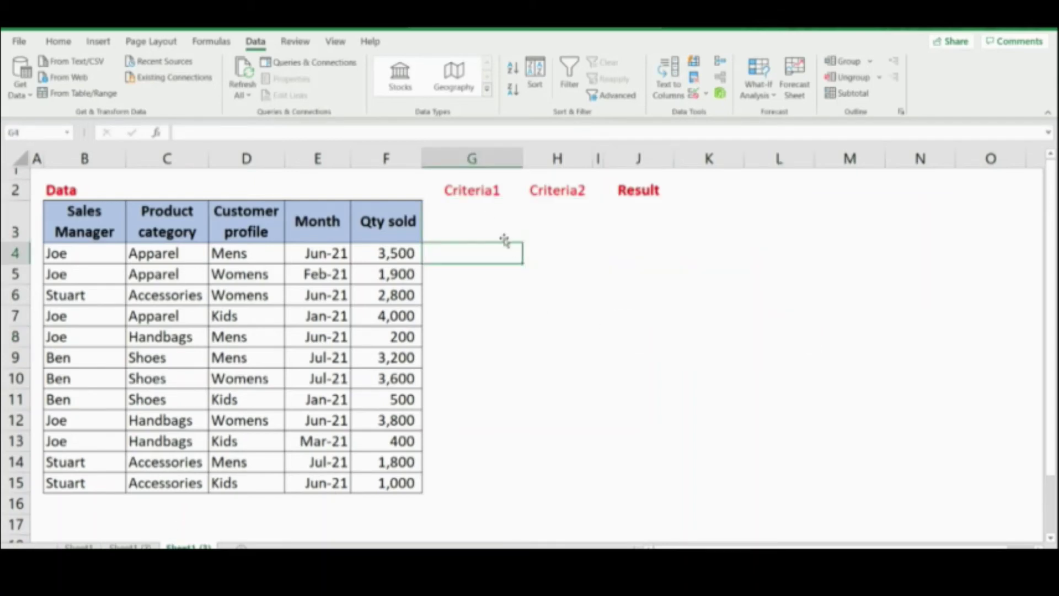
{"action": "left_click", "coordinate": [90, 223]}
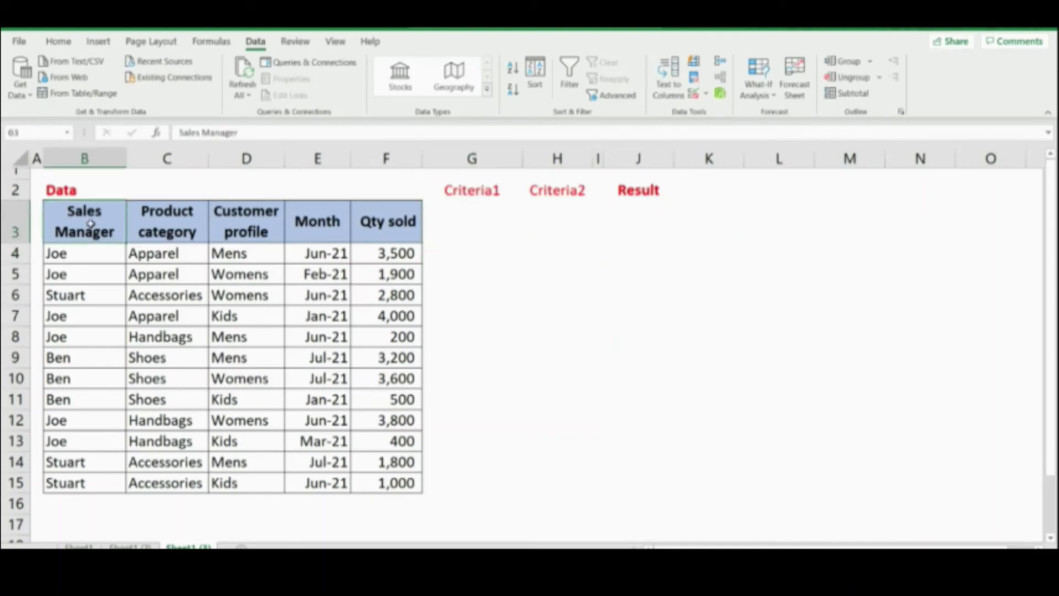
{"action": "key", "text": "ctrl+c"}
{"action": "left_click", "coordinate": [481, 222]}
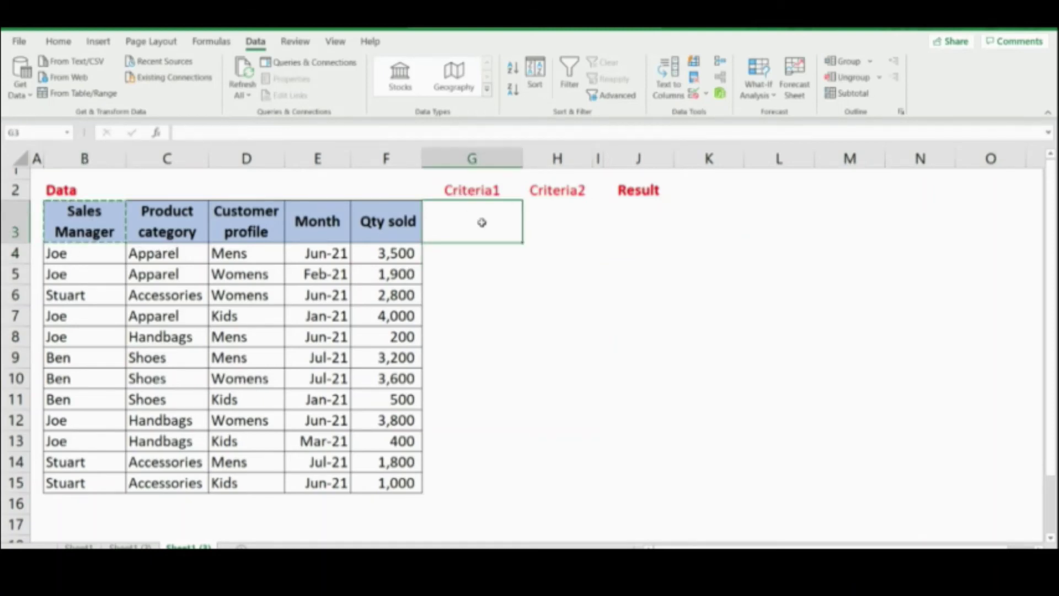
{"action": "key", "text": "ctrl+v"}
{"action": "left_click", "coordinate": [72, 377]}
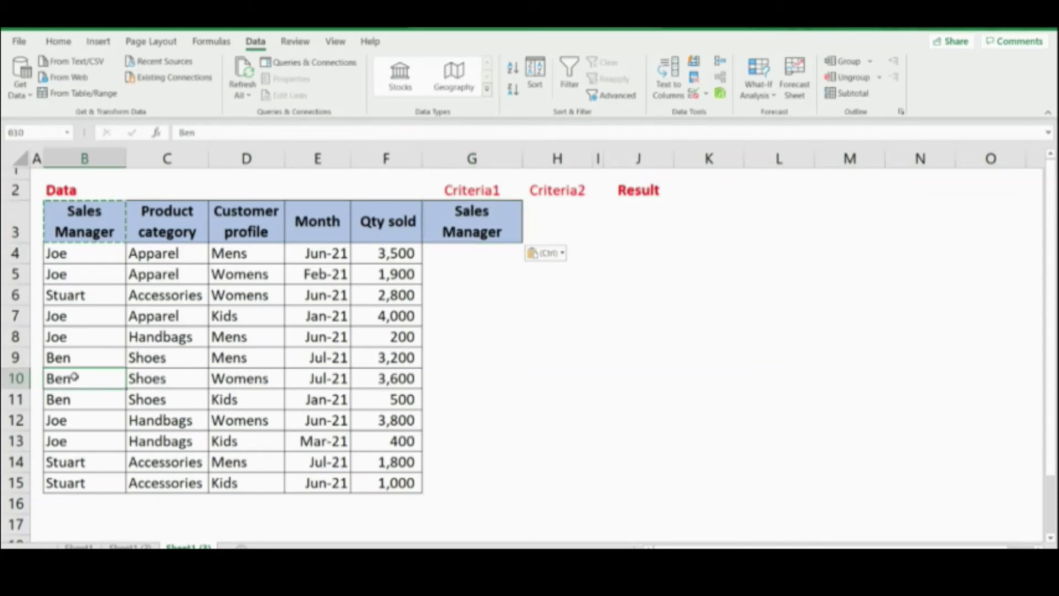
{"action": "key", "text": "ctrl+c"}
{"action": "left_click", "coordinate": [472, 259]}
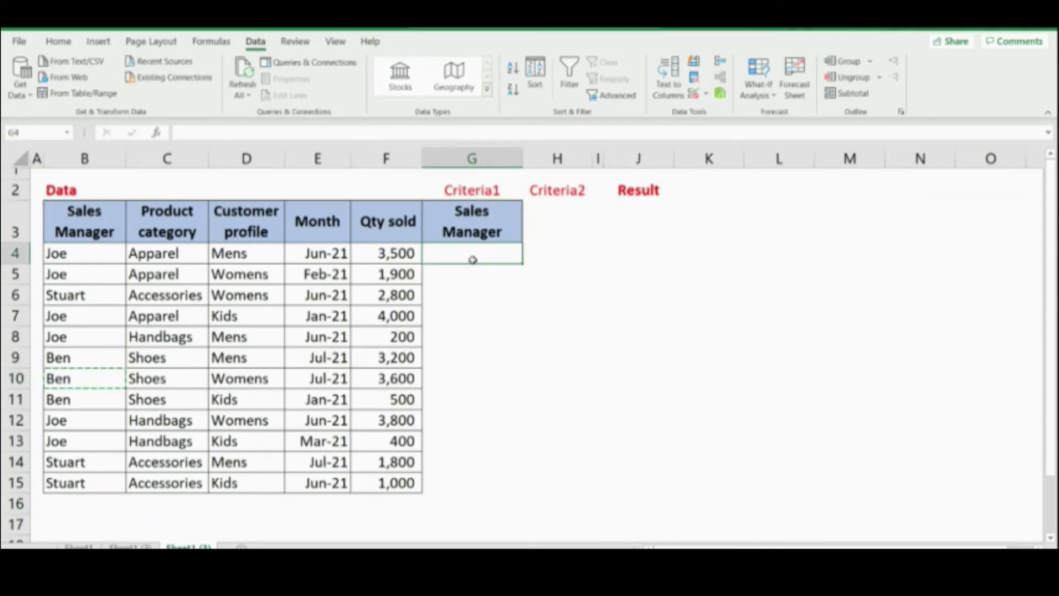
{"action": "key", "text": "ctrl+v"}
- Copy the Qty sold header into H3 and enter >=2000 in H4
{"action": "left_click", "coordinate": [391, 219]}
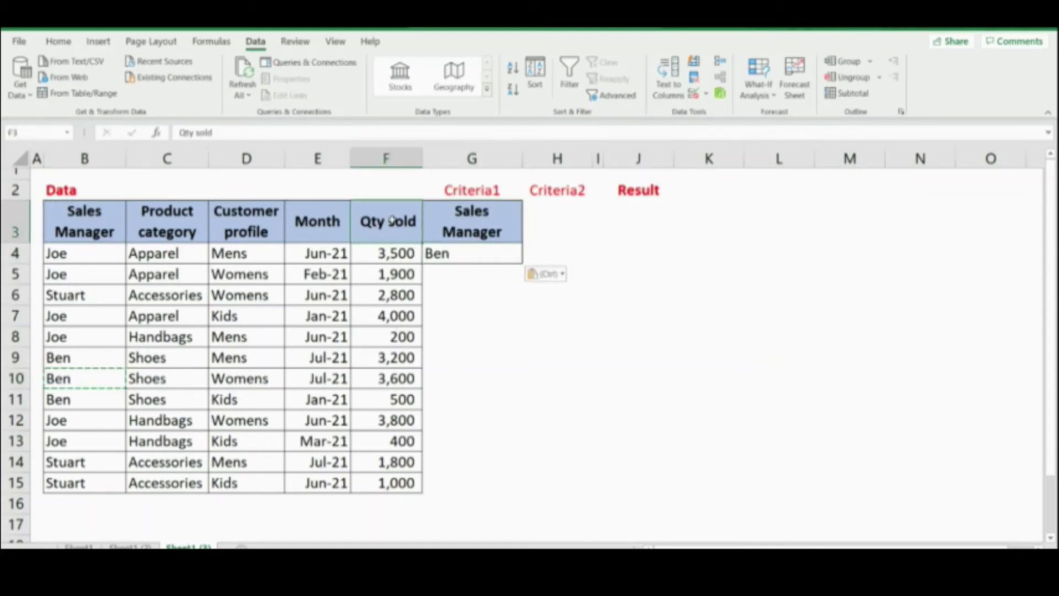
{"action": "key", "text": "ctrl+c"}
{"action": "left_click", "coordinate": [576, 216]}
{"action": "key", "text": "ctrl+v"}
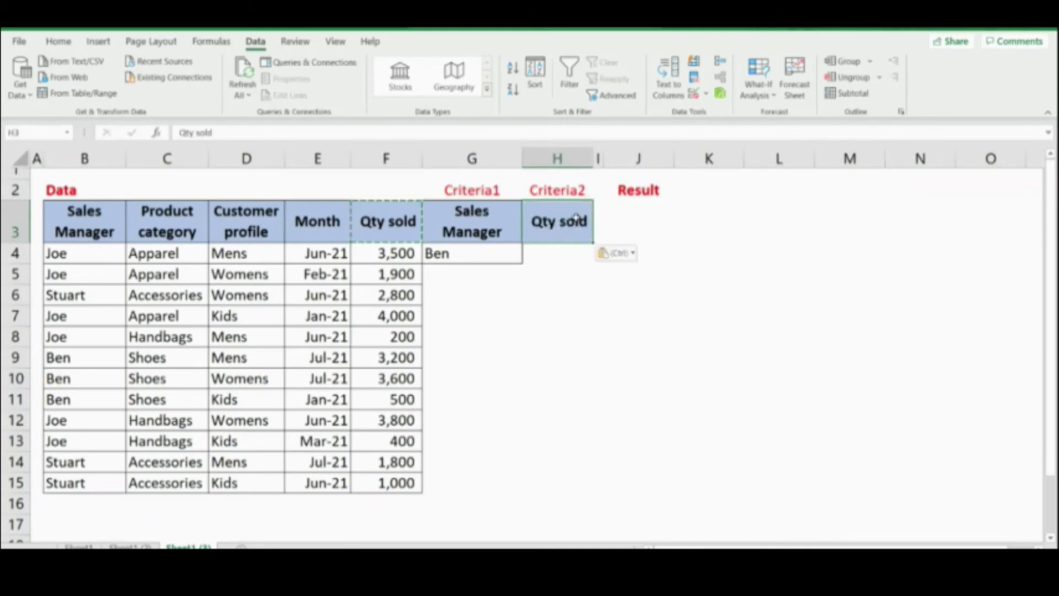
{"action": "left_click", "coordinate": [552, 251]}
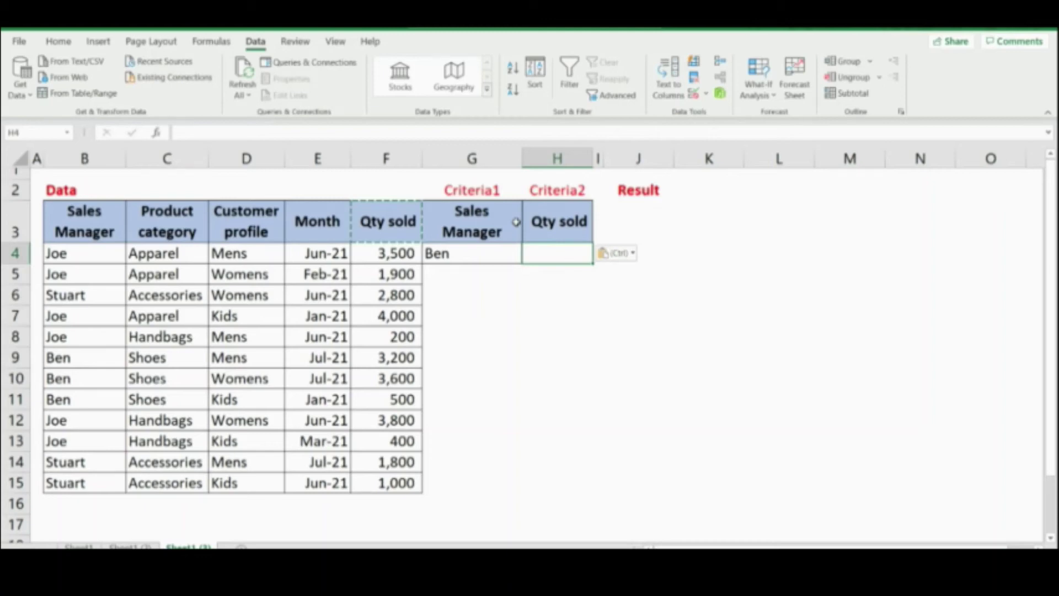
{"action": "type", "text": ">=20"}
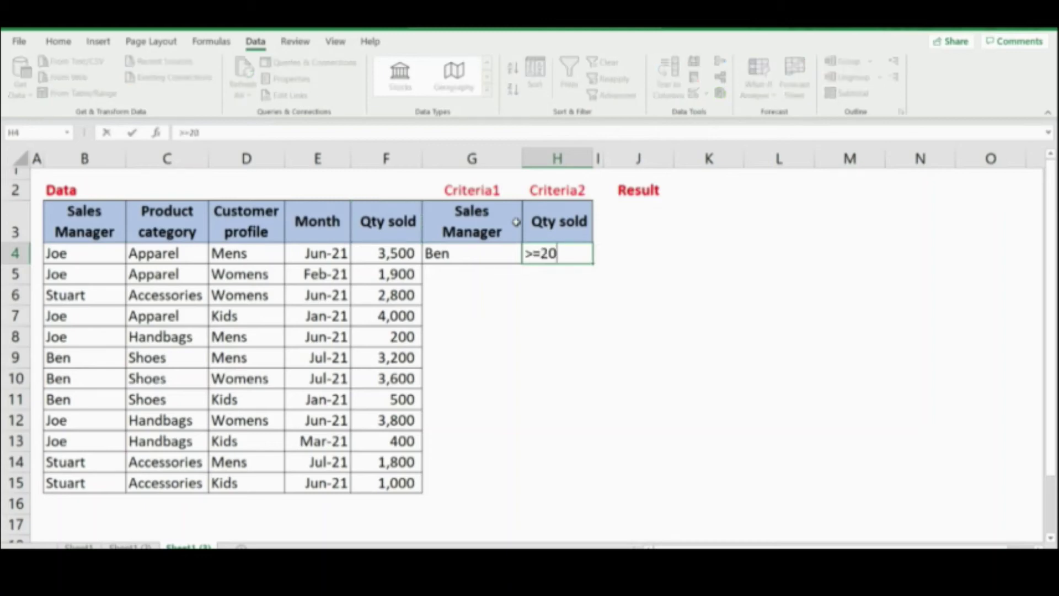
{"action": "type", "text": "00"}
{"action": "key", "text": "Return"}
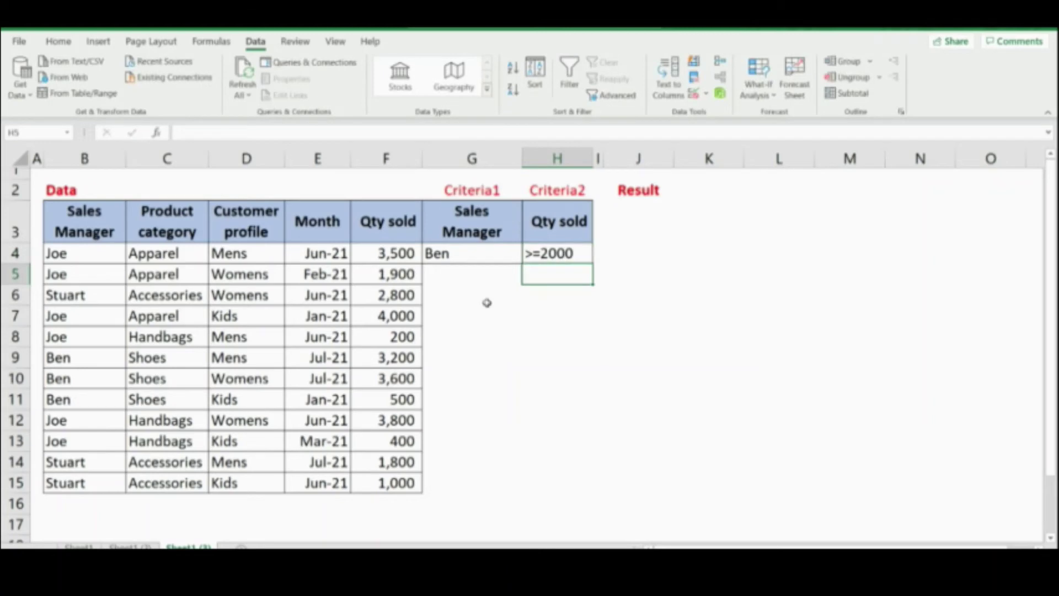
{"action": "left_click", "coordinate": [488, 300]}
{"action": "left_click", "coordinate": [223, 236]}
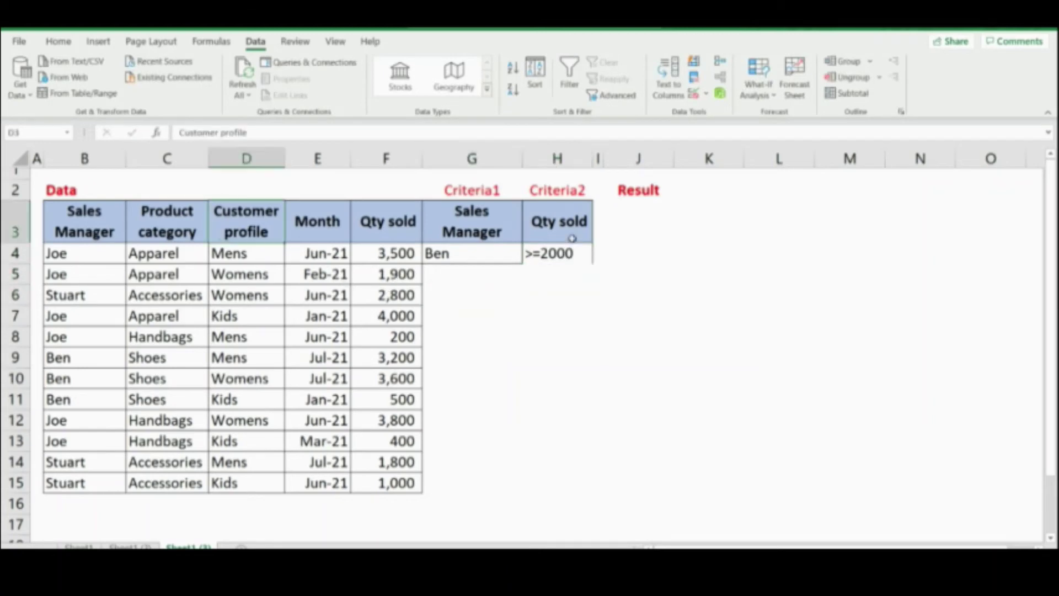
{"action": "left_click", "coordinate": [635, 187]}
{"action": "left_click", "coordinate": [648, 211]}
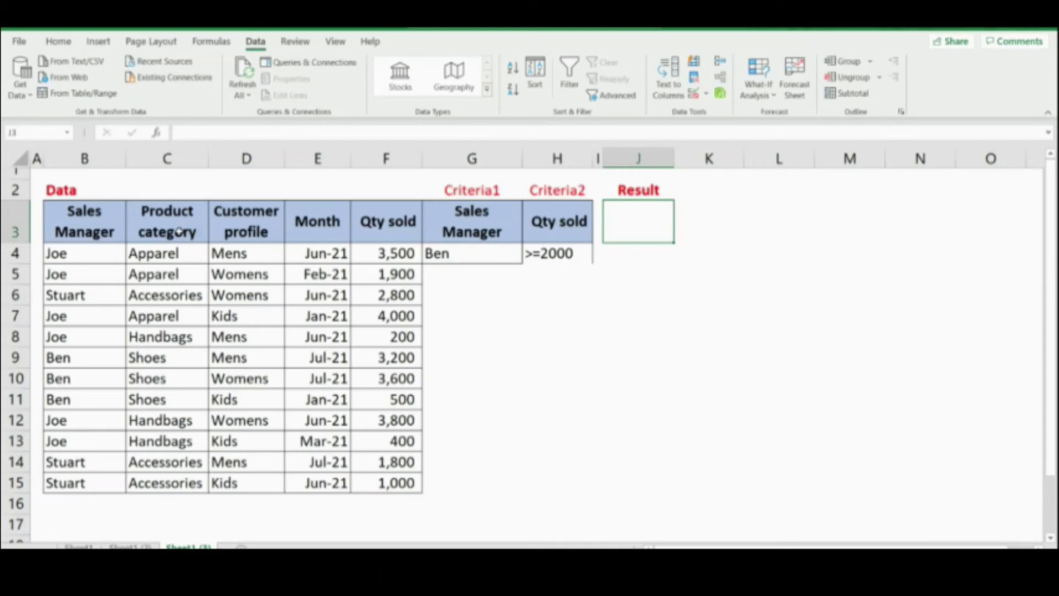
- Copy the Product category and Customer profile headers into the Result area
{"action": "left_click_drag", "start_coordinate": [178, 231], "coordinate": [243, 231]}
{"action": "key", "text": "ctrl+c"}
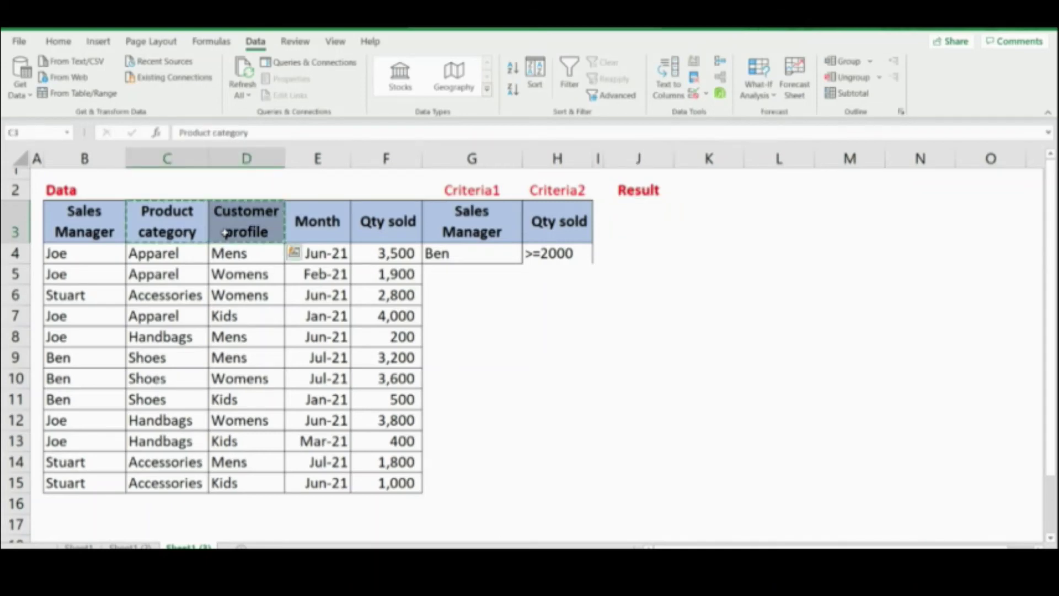
{"action": "left_click", "coordinate": [644, 227]}
{"action": "key", "text": "ctrl+v"}
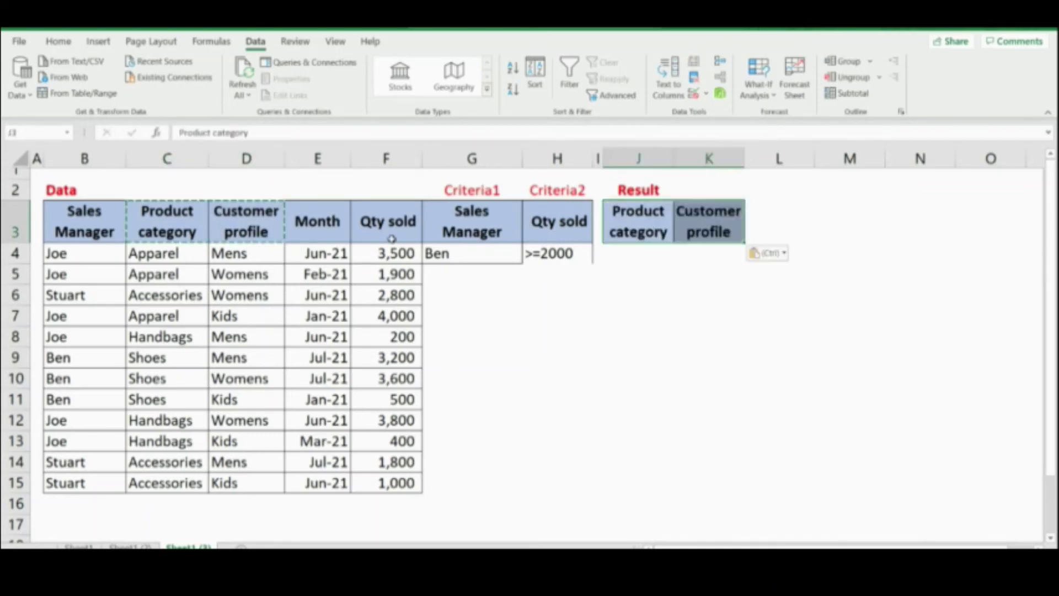
- Copy the Qty sold header from F3 into L3 as the third Result heading
{"action": "left_click", "coordinate": [389, 223]}
{"action": "key", "text": "ctrl+c"}
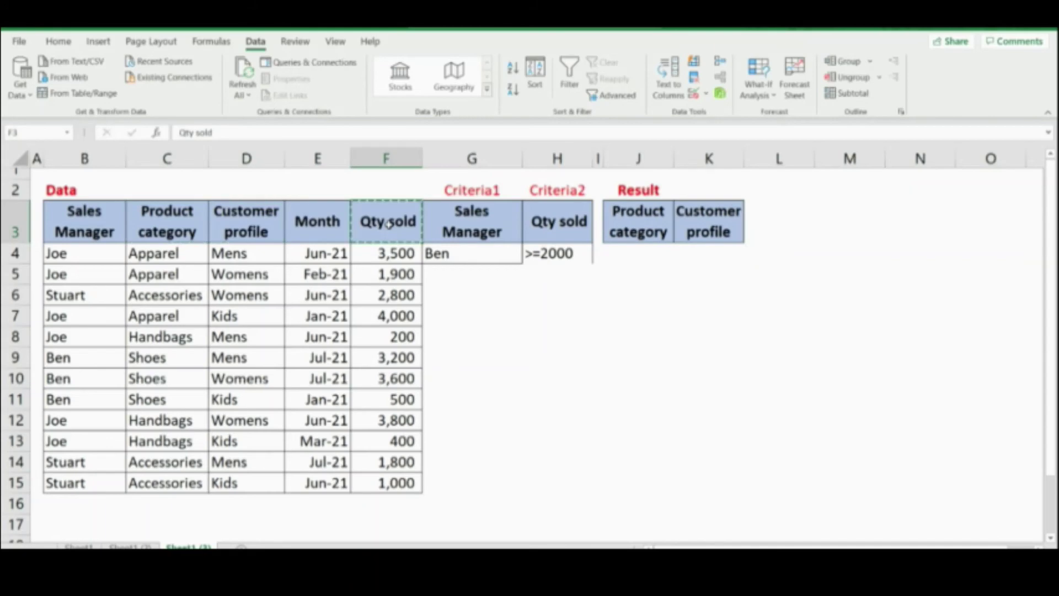
{"action": "left_click", "coordinate": [785, 224]}
{"action": "key", "text": "ctrl+v"}
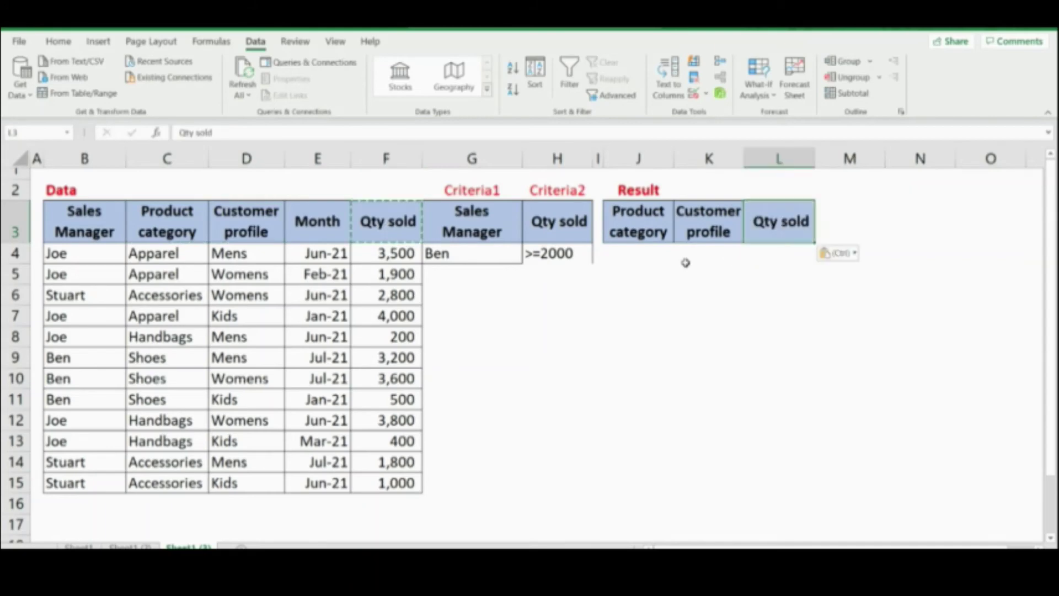
{"action": "left_click", "coordinate": [678, 260]}
{"action": "left_click", "coordinate": [640, 193]}
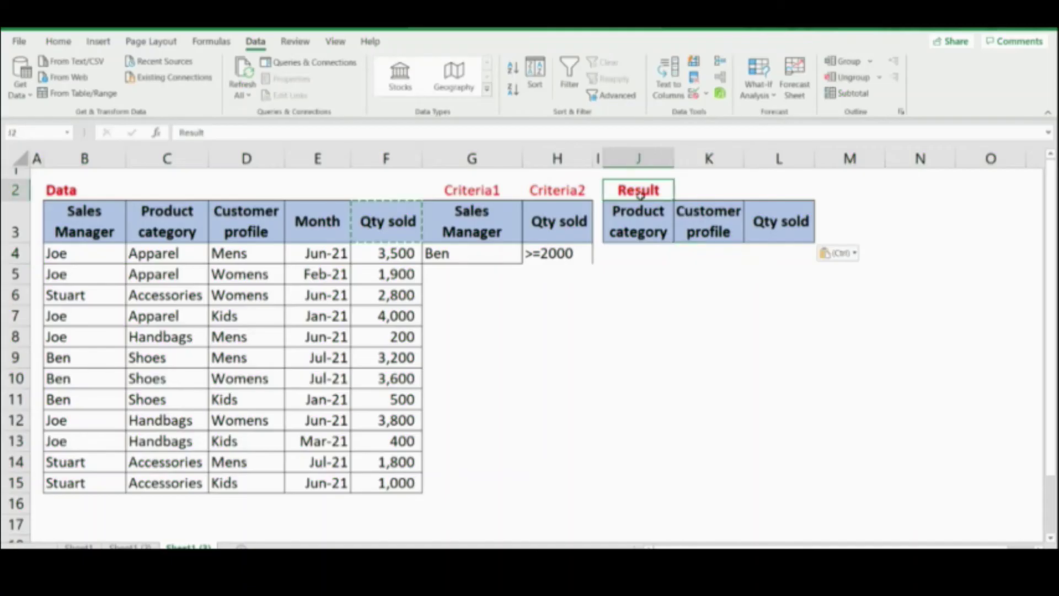
{"action": "left_click", "coordinate": [635, 270]}
{"action": "left_click_drag", "start_coordinate": [638, 221], "coordinate": [773, 221]}
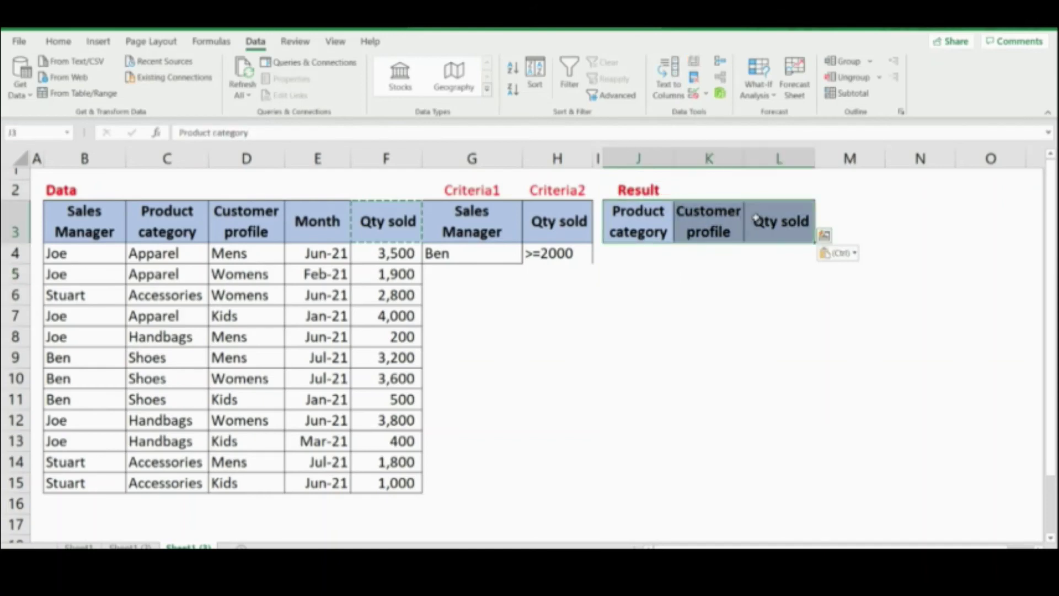
{"action": "left_click", "coordinate": [634, 279]}
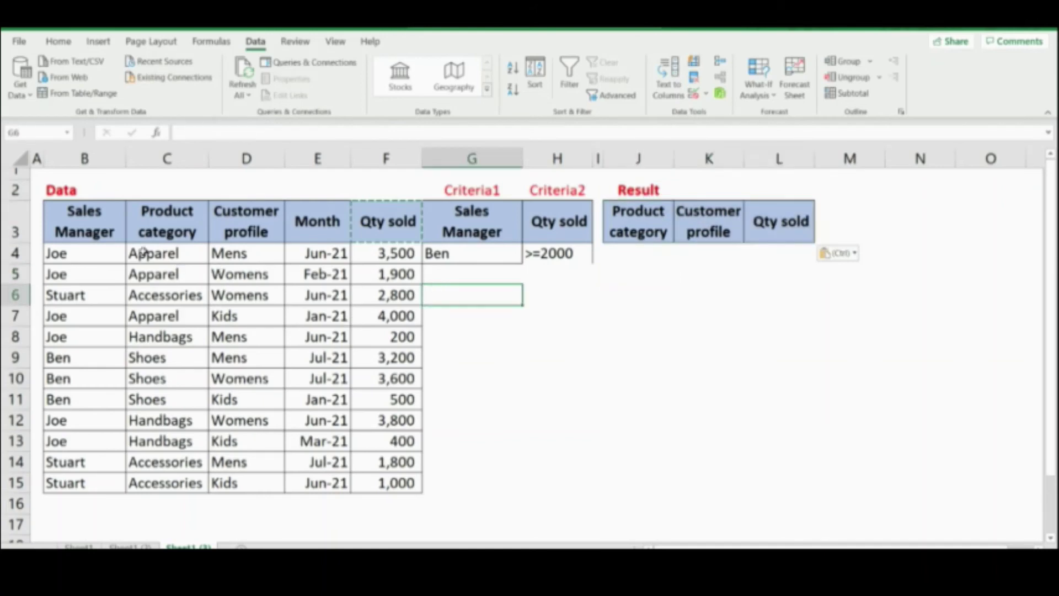
- Advanced-filter B3:F15 with criteria G3:H4 (Ben, >=2000), copying results to J3:L3
{"action": "left_click_drag", "start_coordinate": [83, 221], "coordinate": [367, 483]}
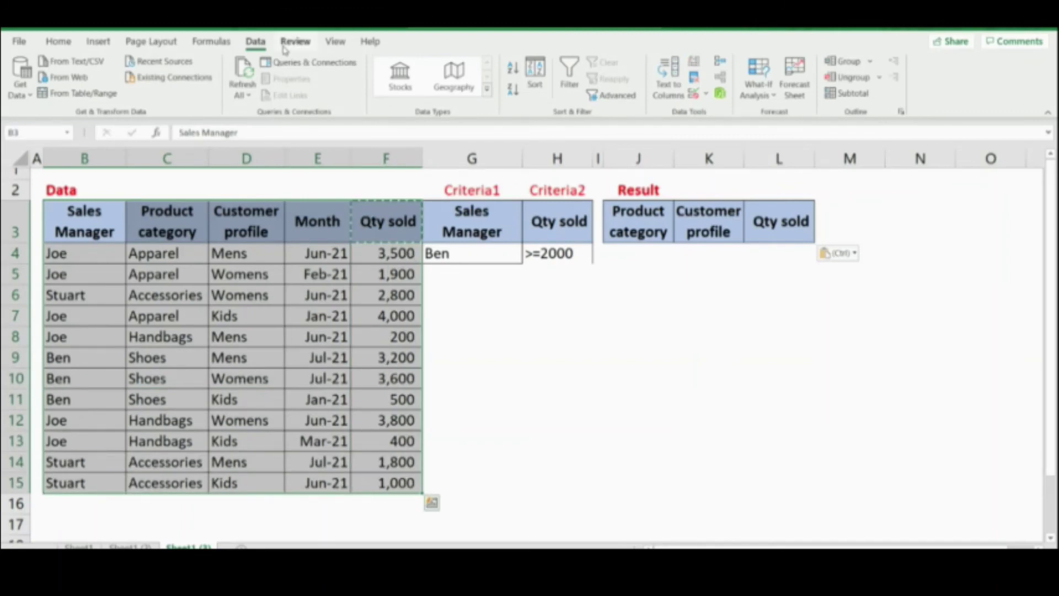
{"action": "left_click", "coordinate": [625, 97]}
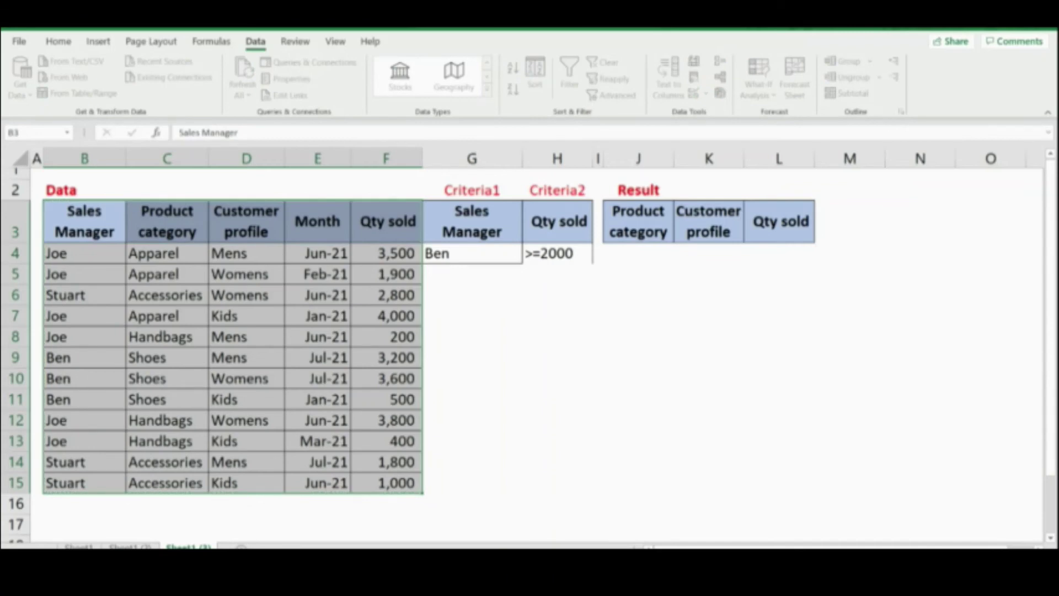
{"action": "left_click_drag", "start_coordinate": [477, 215], "coordinate": [538, 254]}
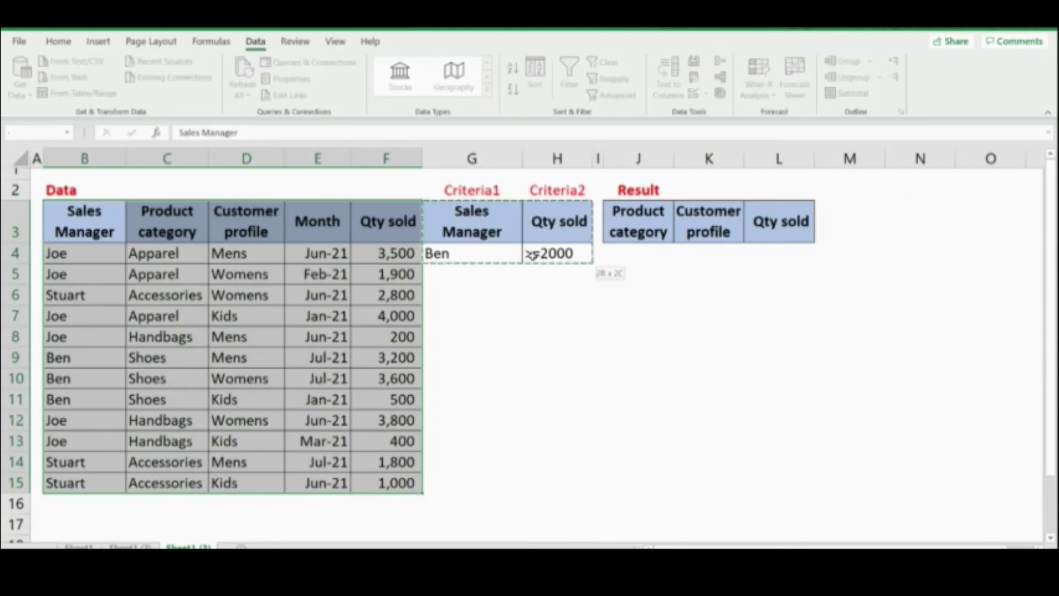
{"action": "key", "text": "Tab"}
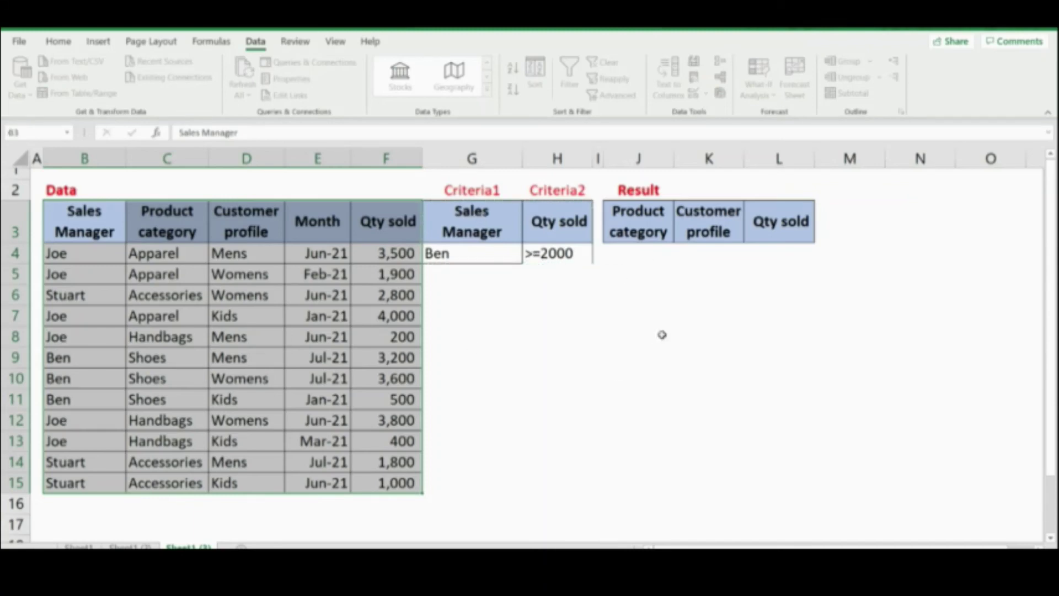
{"action": "left_click_drag", "start_coordinate": [642, 227], "coordinate": [756, 225]}
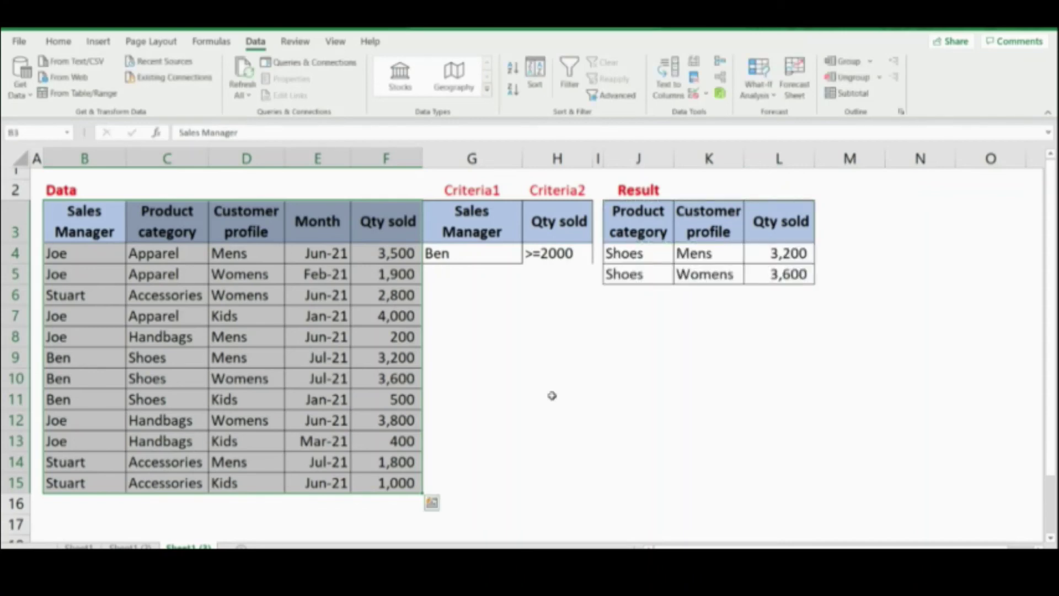
{"action": "left_click", "coordinate": [630, 320]}
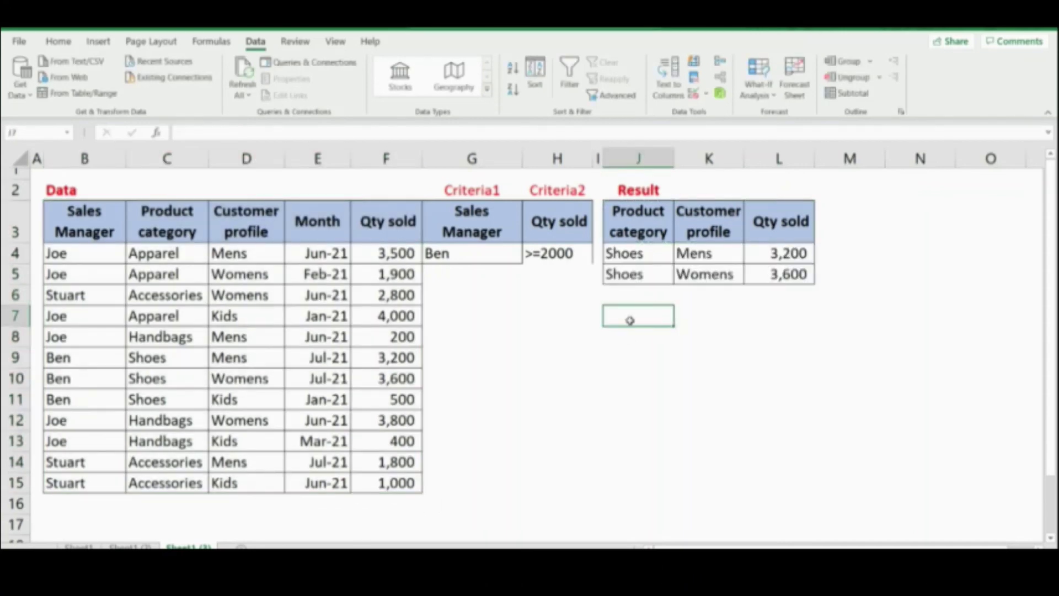
{"action": "left_click", "coordinate": [648, 219]}
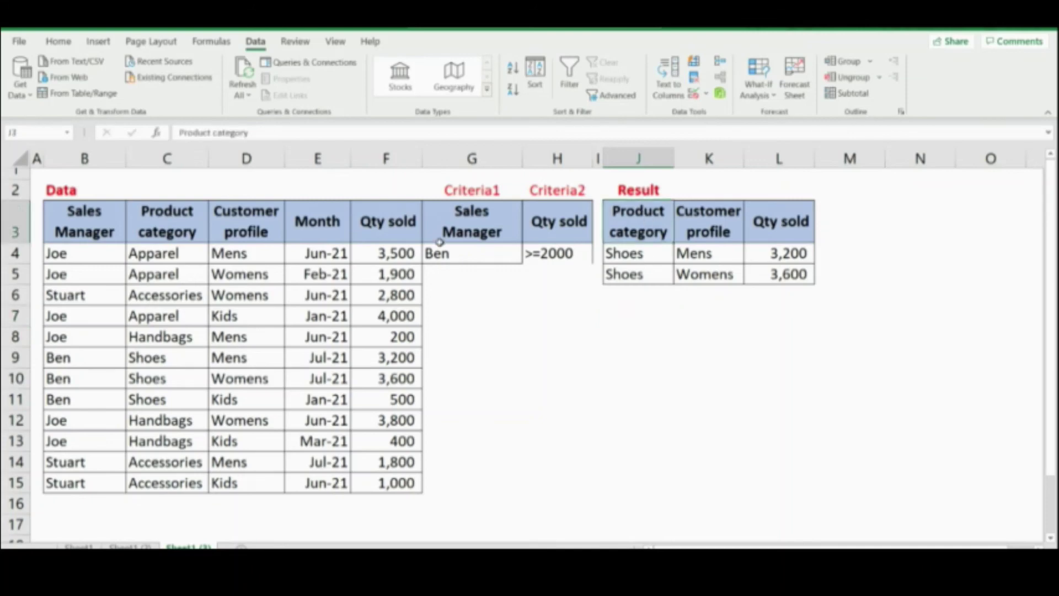
{"action": "left_click", "coordinate": [454, 258]}
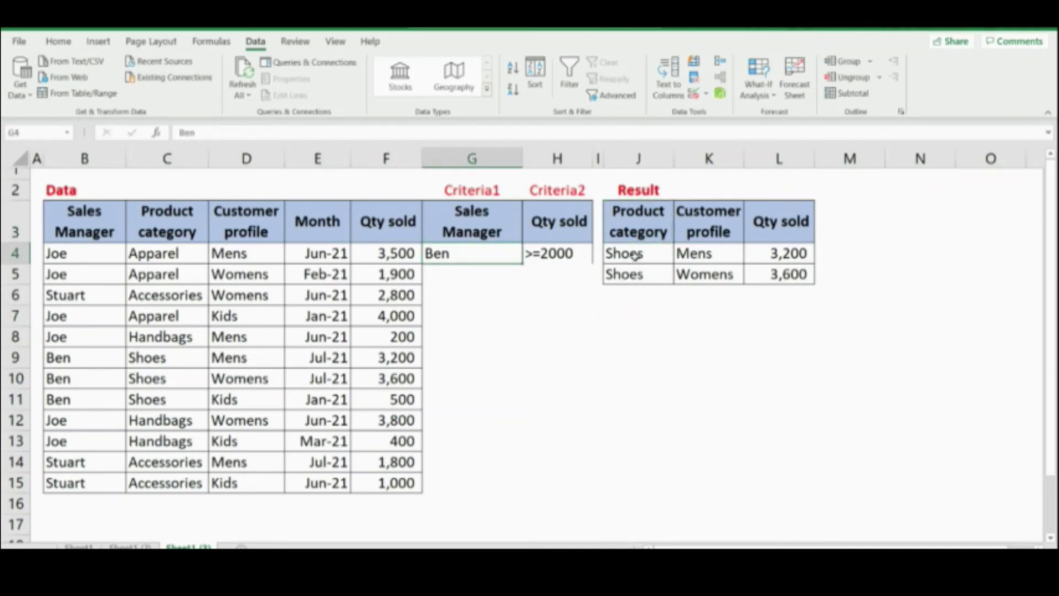
{"action": "left_click", "coordinate": [554, 251]}
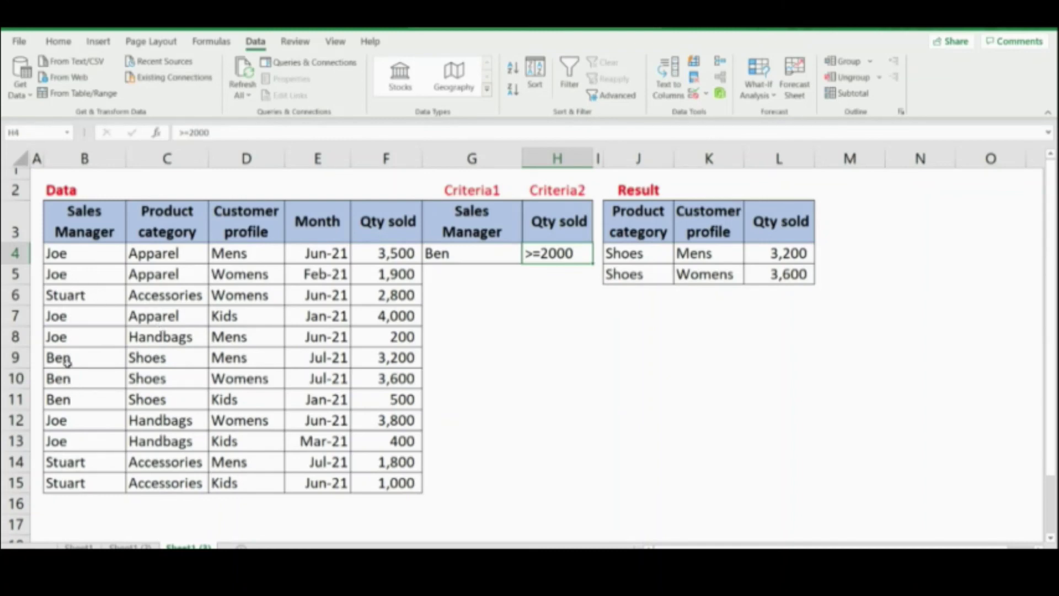
{"action": "left_click_drag", "start_coordinate": [66, 358], "coordinate": [364, 356]}
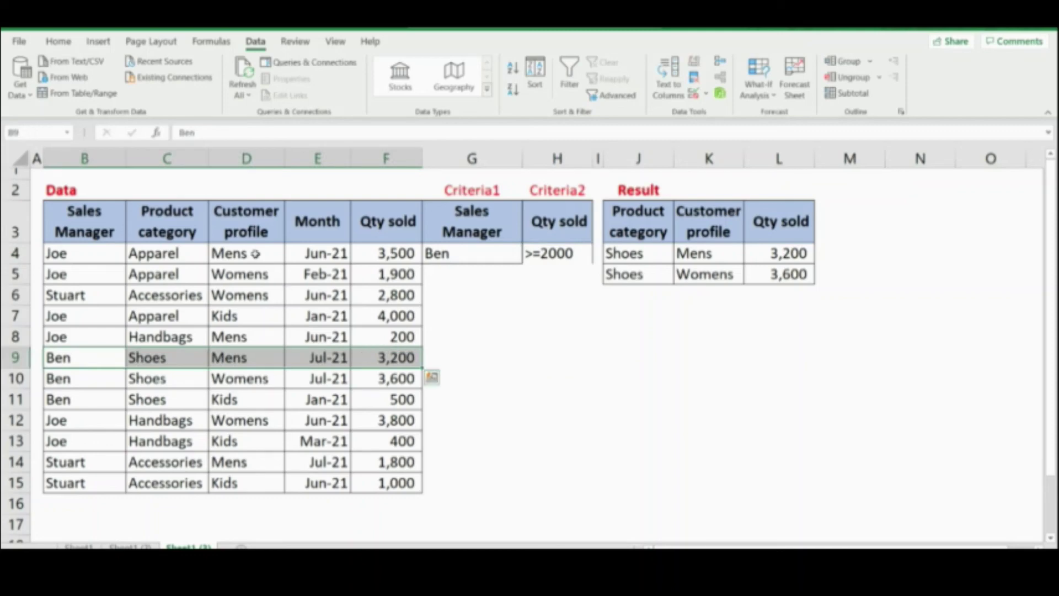
- Fill Ben's Shoes rows with 3,200 and 3,600 sold (B9:F9, B10:F10) yellow
{"action": "left_click", "coordinate": [59, 42]}
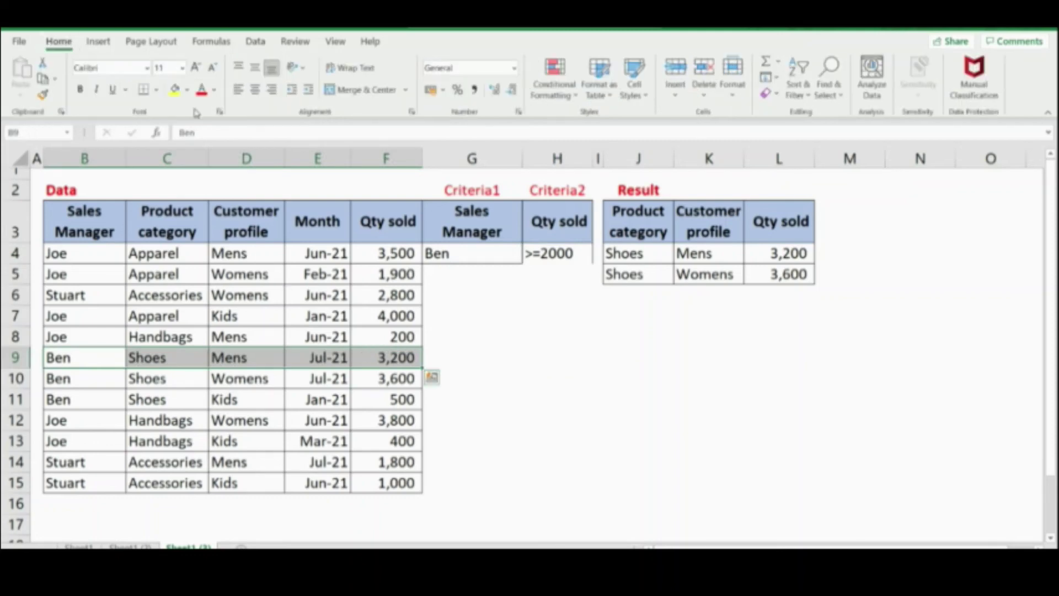
{"action": "left_click", "coordinate": [175, 89]}
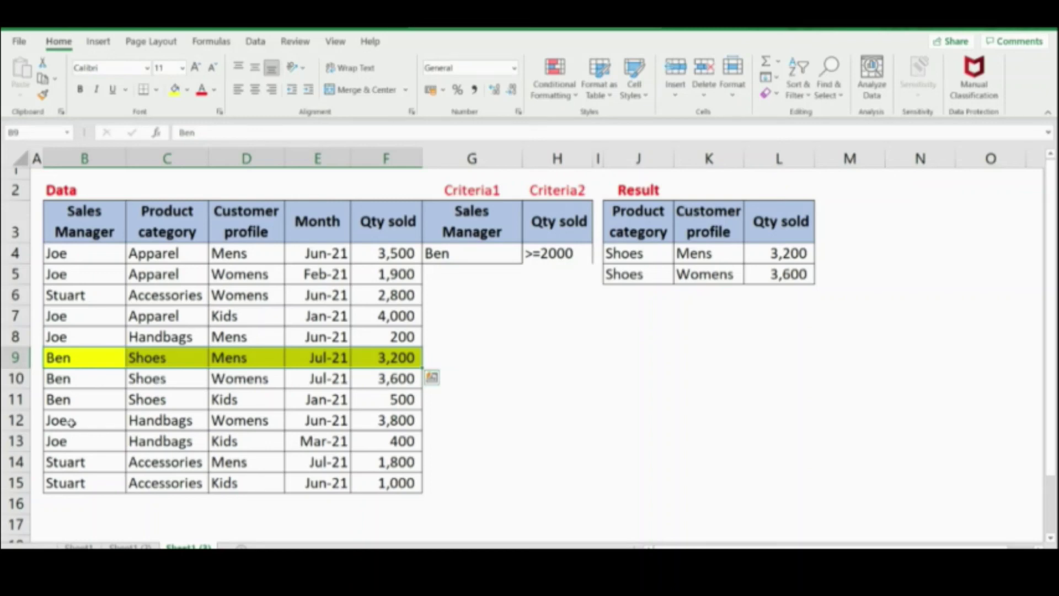
{"action": "left_click", "coordinate": [78, 381]}
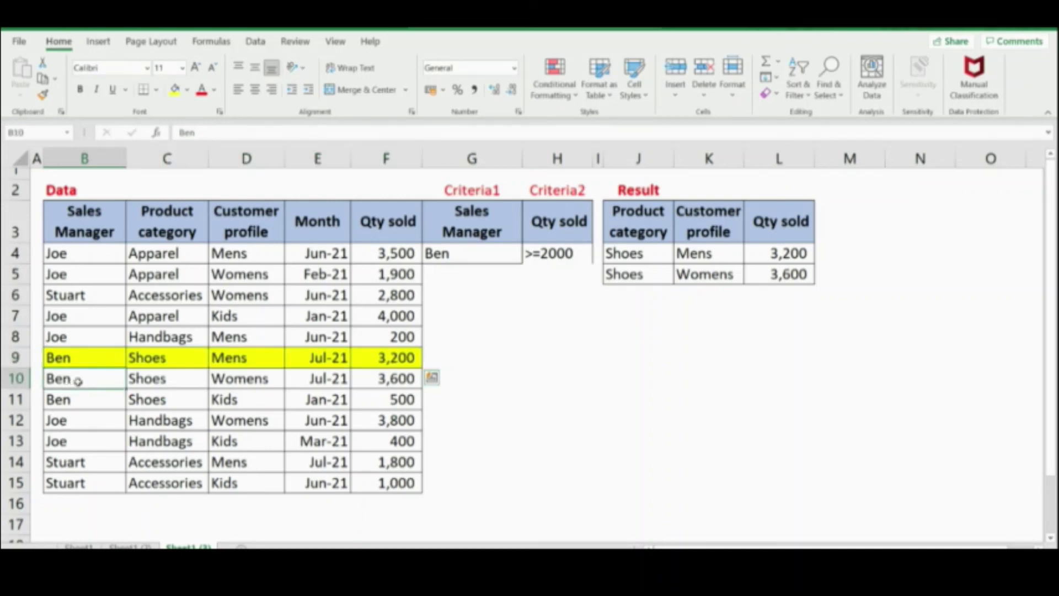
{"action": "left_click_drag", "start_coordinate": [78, 381], "coordinate": [398, 379]}
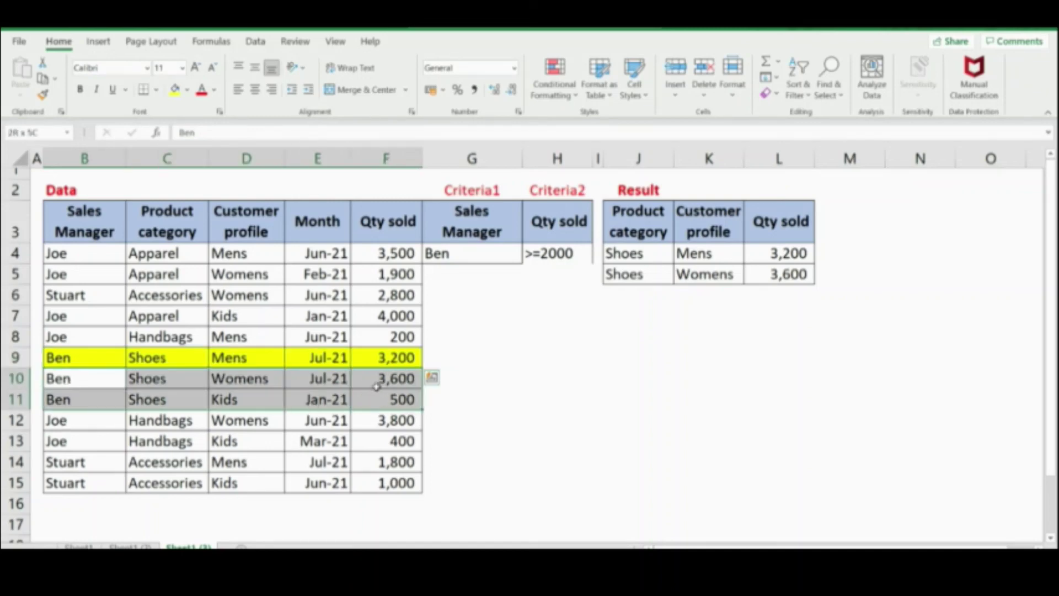
{"action": "left_click", "coordinate": [174, 88]}
- Deselect and review the highlighted Shoes, Mens/Womens and quantity entries
{"action": "left_click", "coordinate": [571, 312]}
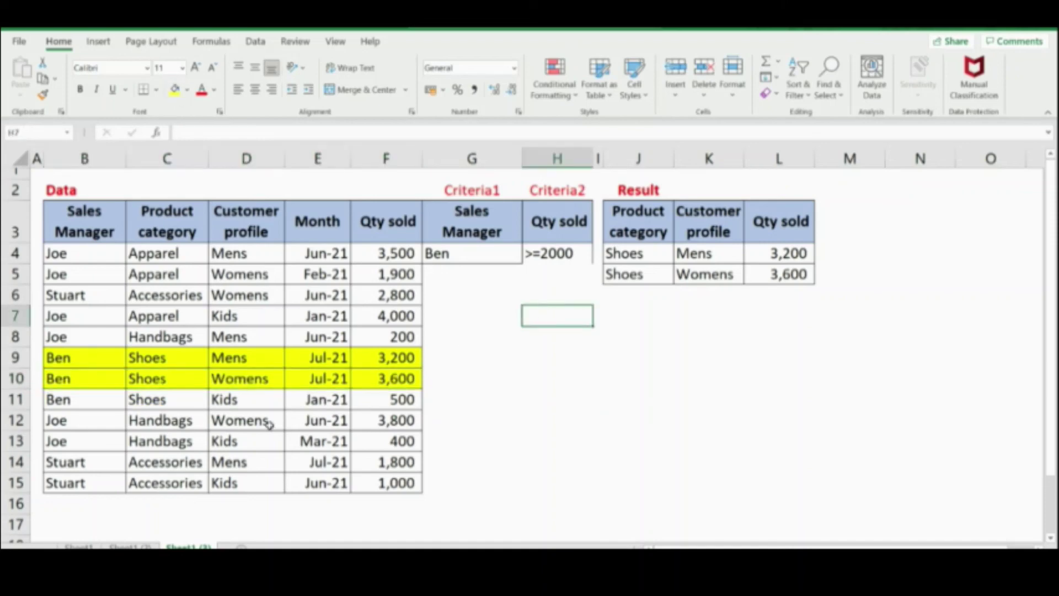
{"action": "left_click_drag", "start_coordinate": [169, 358], "coordinate": [168, 381]}
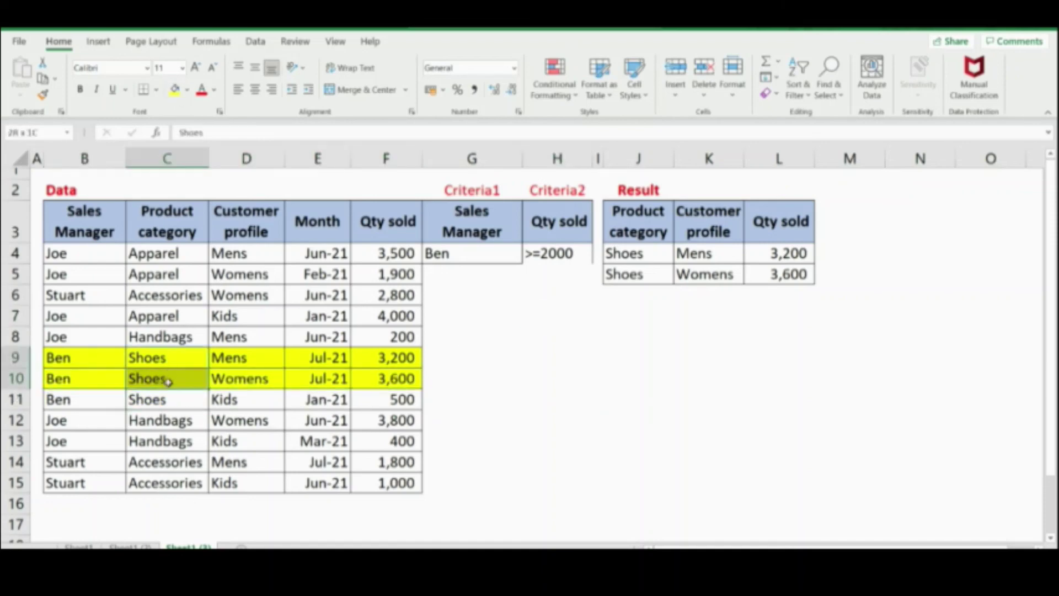
{"action": "left_click_drag", "start_coordinate": [243, 358], "coordinate": [240, 380]}
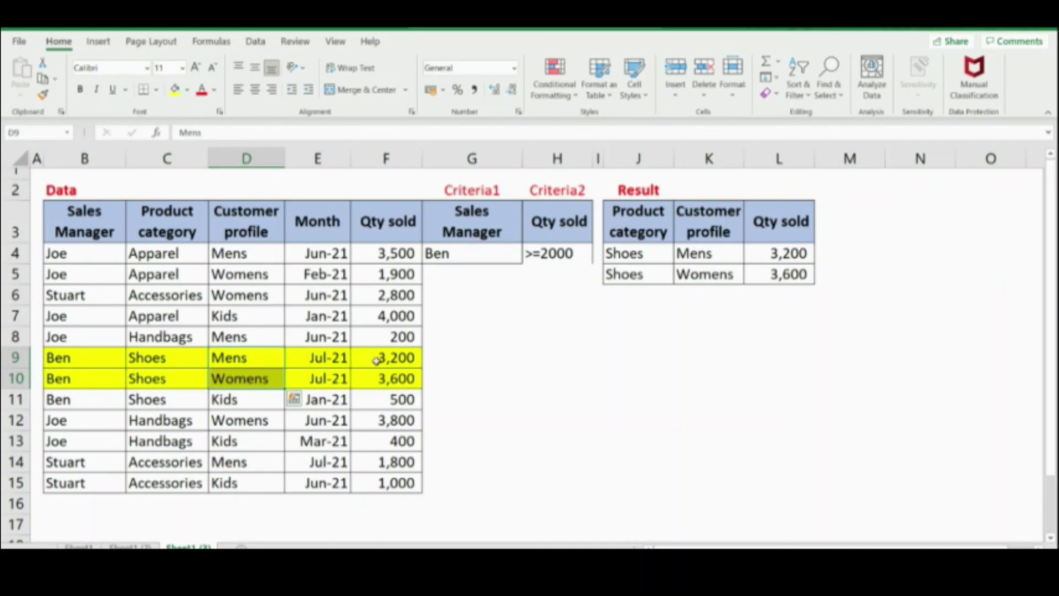
{"action": "left_click_drag", "start_coordinate": [375, 359], "coordinate": [380, 380]}
{"action": "left_click", "coordinate": [638, 296]}
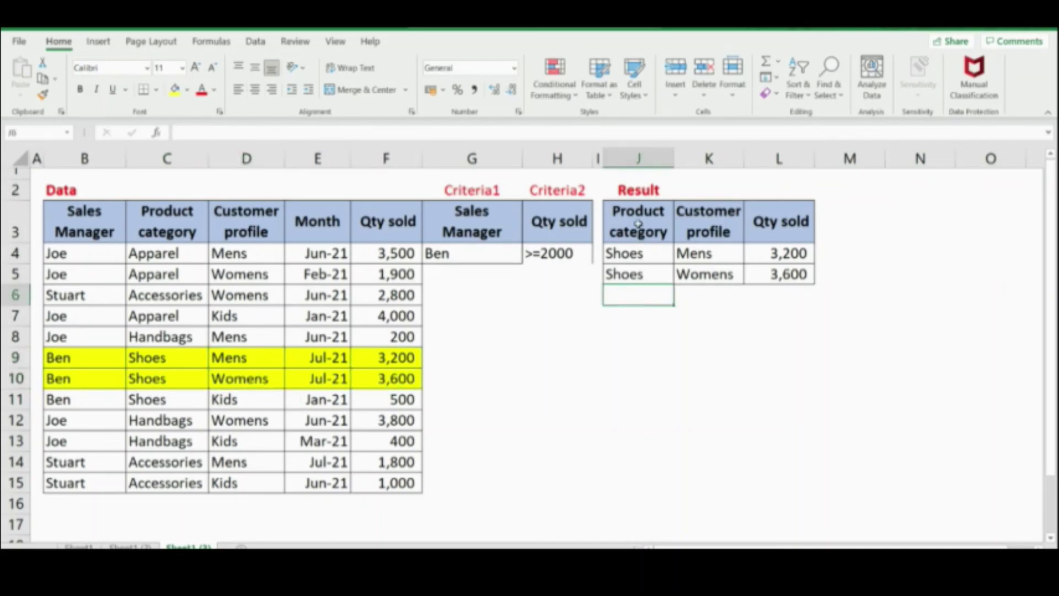
{"action": "left_click_drag", "start_coordinate": [638, 223], "coordinate": [781, 224]}
{"action": "left_click", "coordinate": [667, 315]}
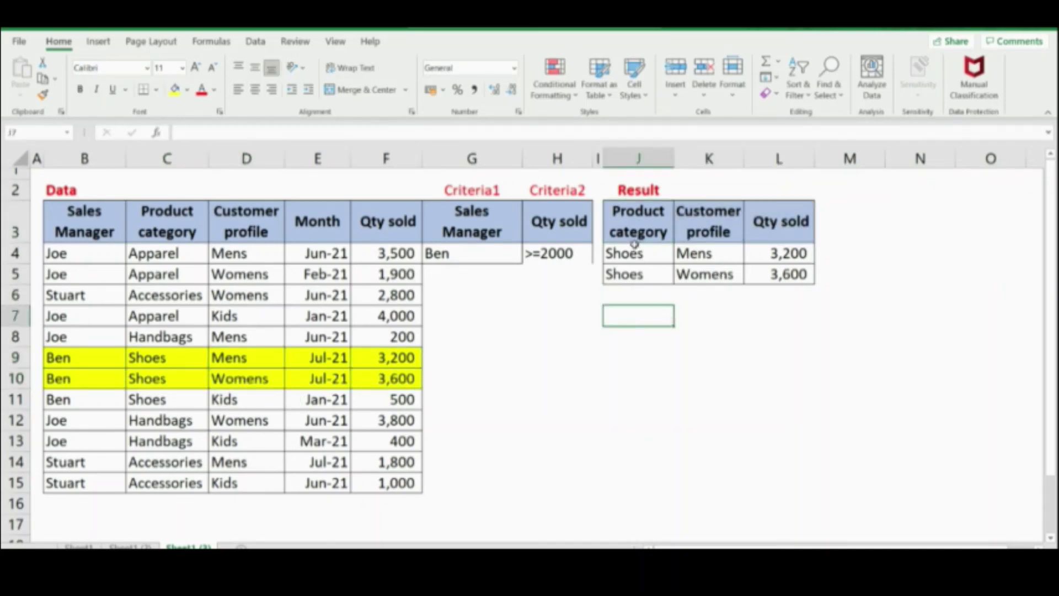
{"action": "left_click_drag", "start_coordinate": [635, 244], "coordinate": [789, 279]}
{"action": "left_click", "coordinate": [626, 307]}
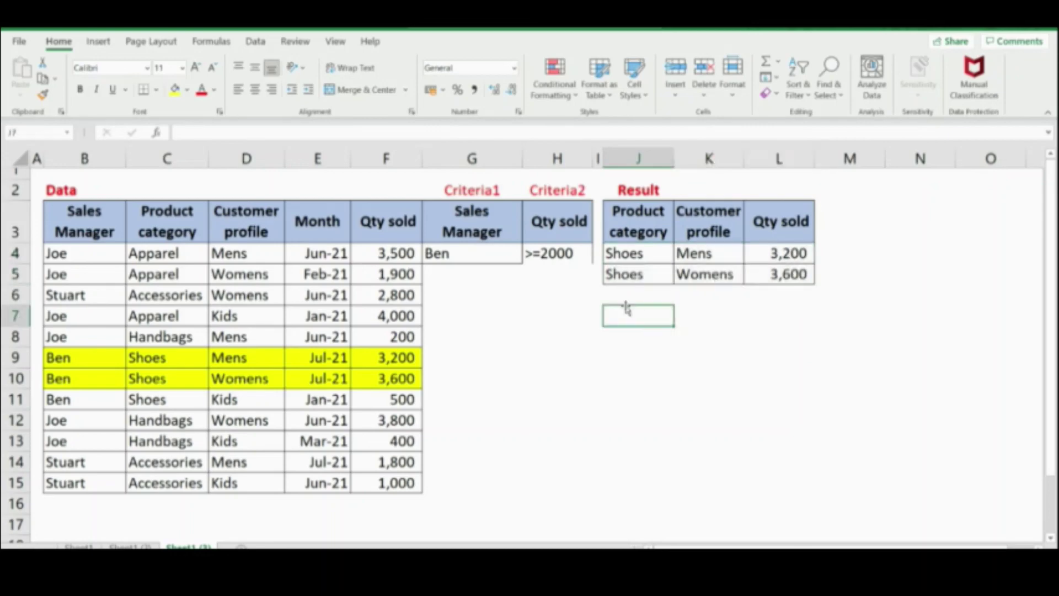